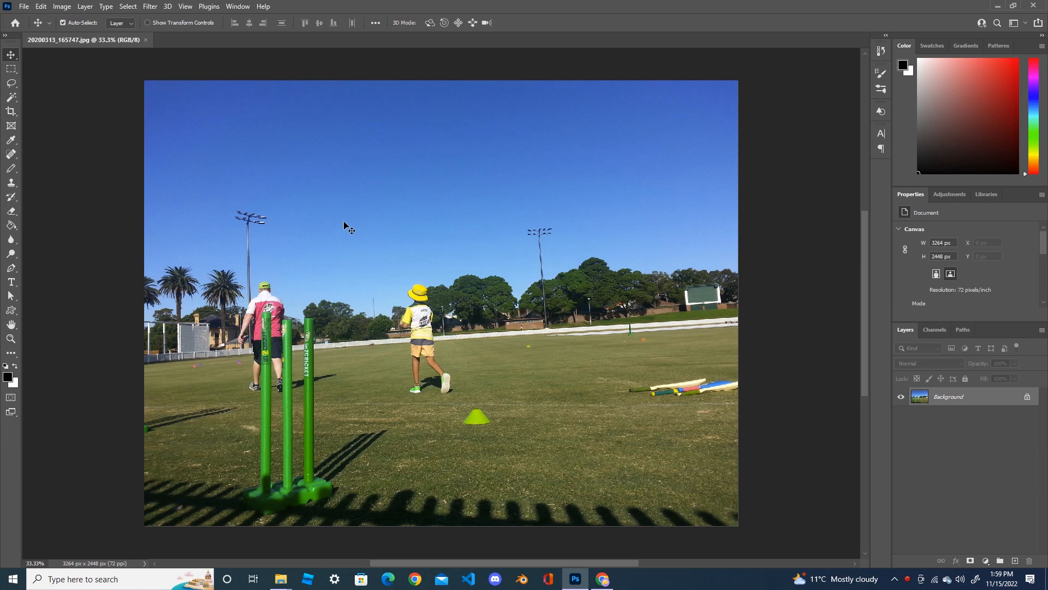
Crop the photo to about 2250 × 1690 px, keeping both players, the stumps and the light poles in the frame
key("c")
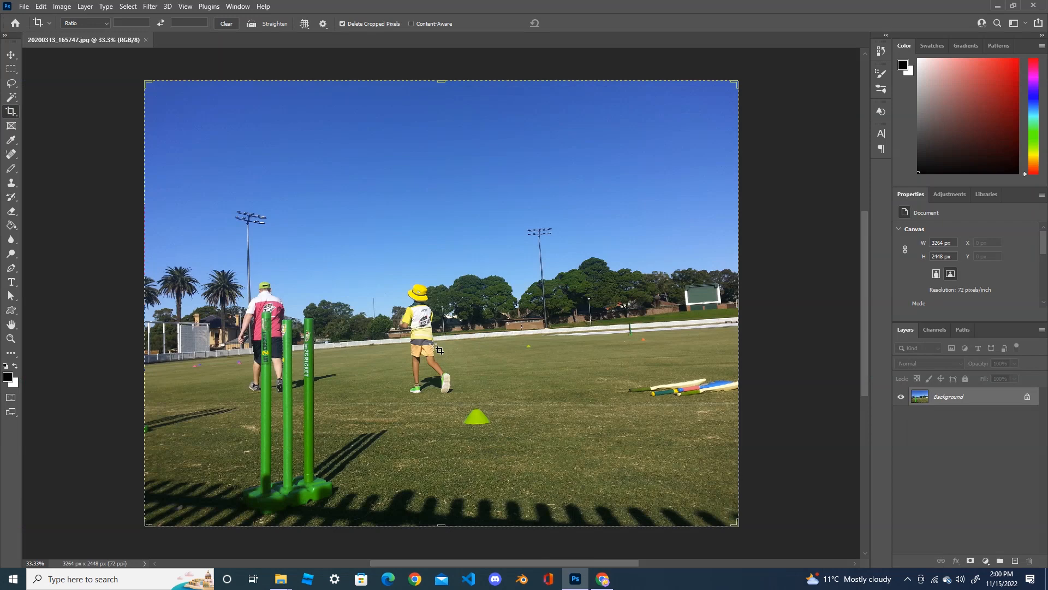
left_click(461, 333)
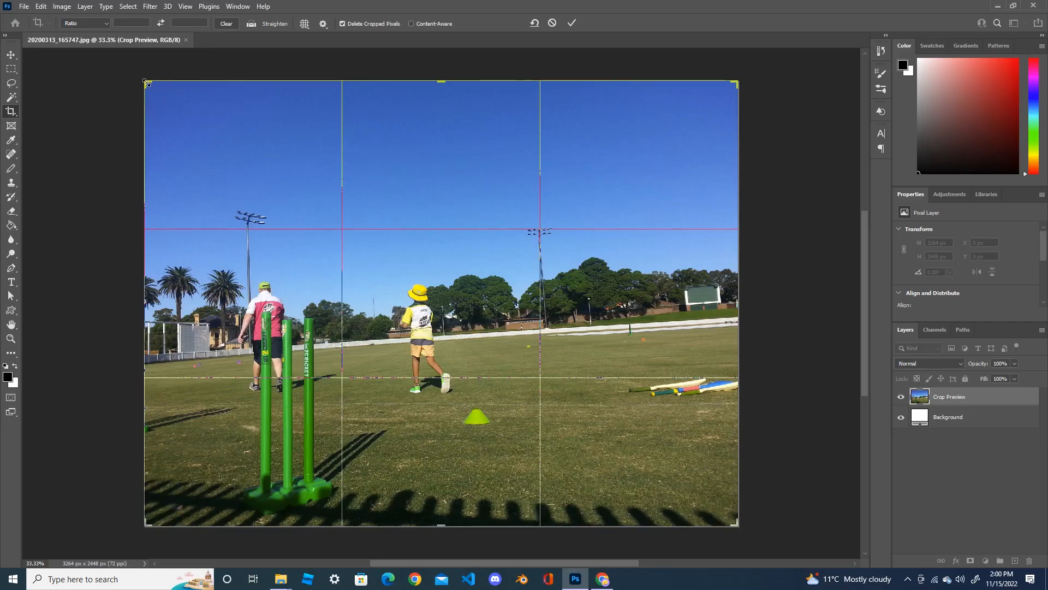
left_click_drag(146, 80, 237, 151)
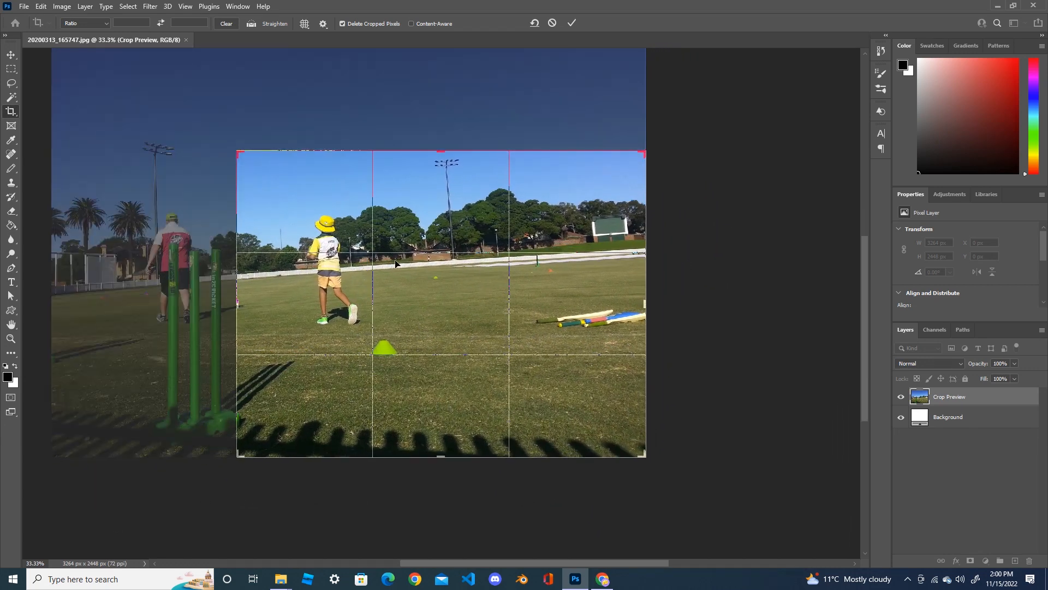
left_click_drag(473, 309, 617, 368)
left_click_drag(451, 322, 460, 322)
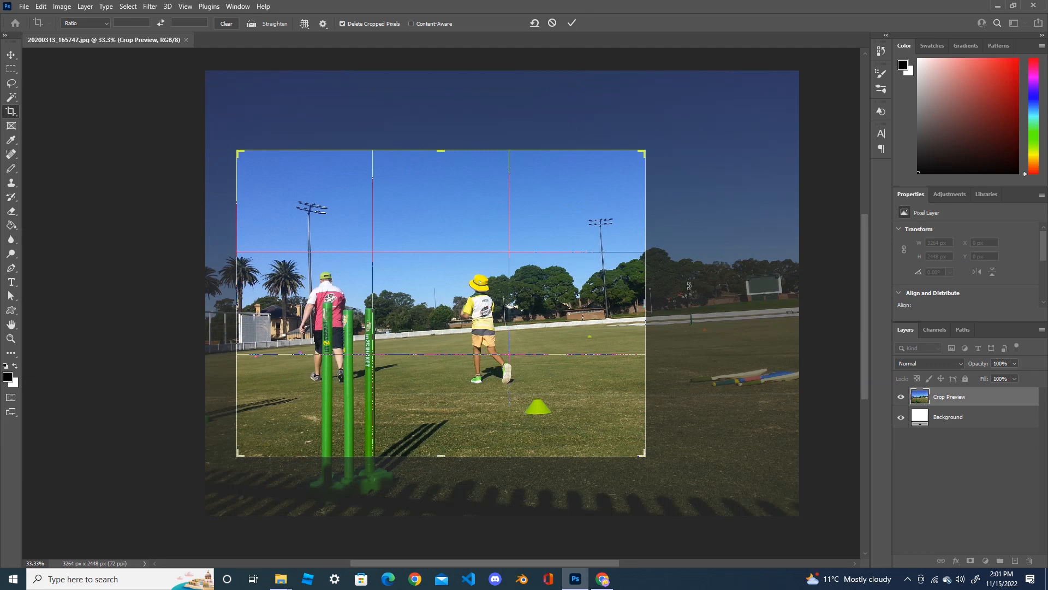
key("Return")
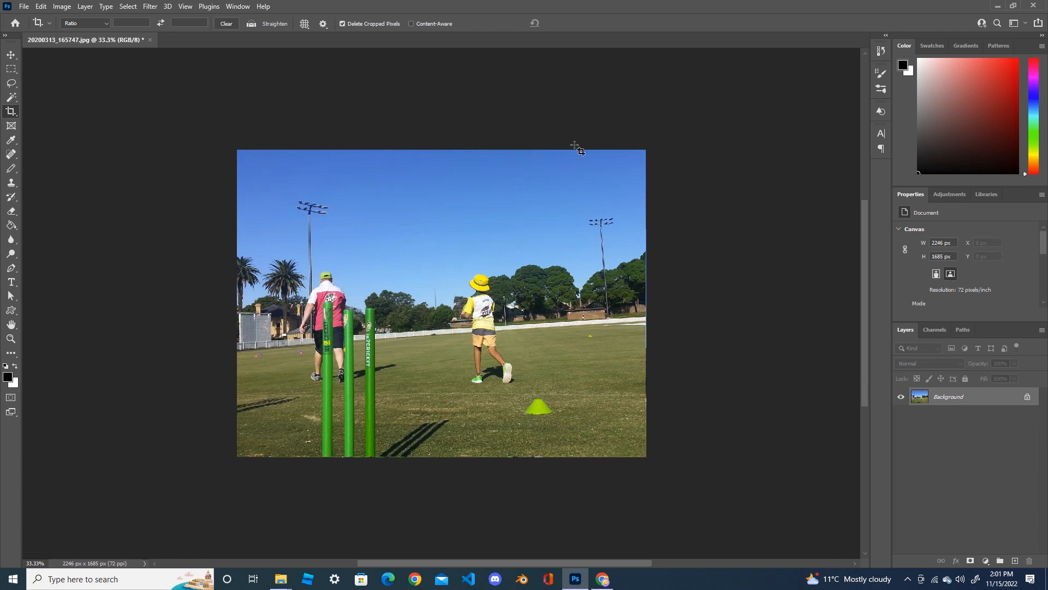
Undo the last crop and try to move the locked Background layer with the Move tool
key("ctrl")
key("ctrl+z")
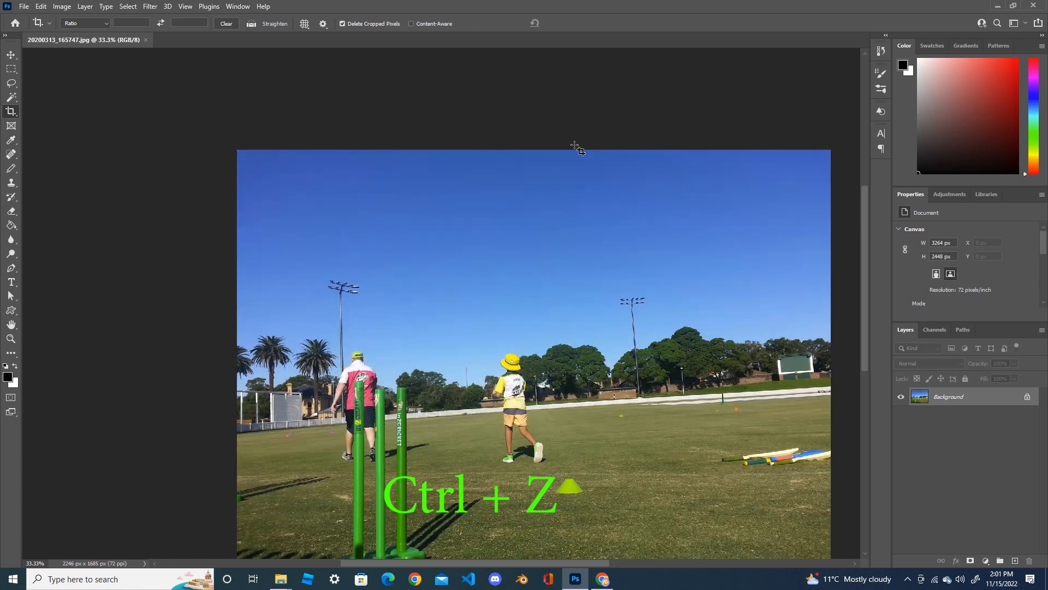
left_click(11, 55)
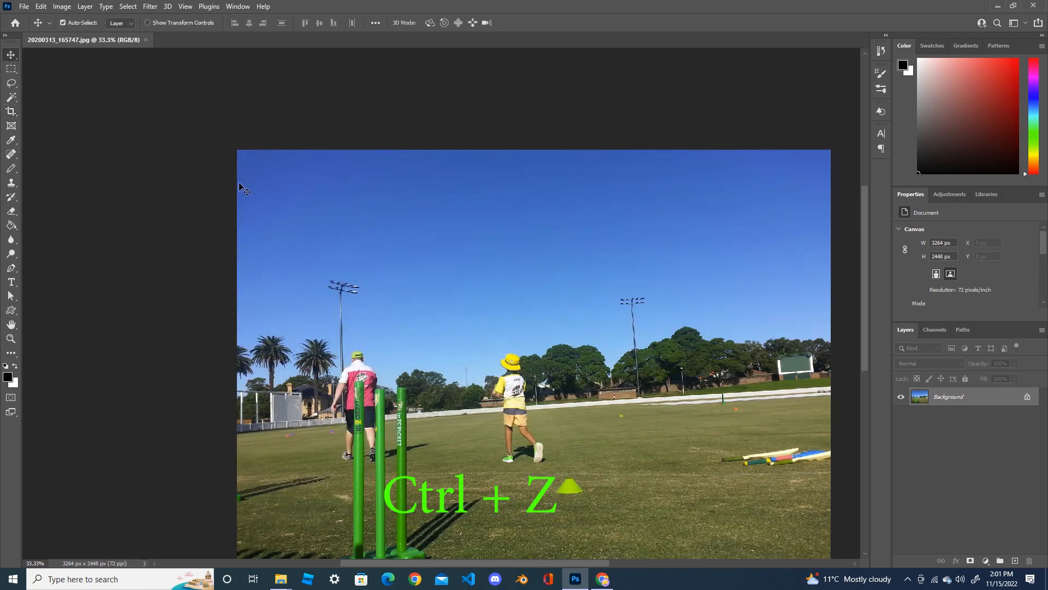
left_click_drag(524, 297, 446, 280)
left_click(610, 242)
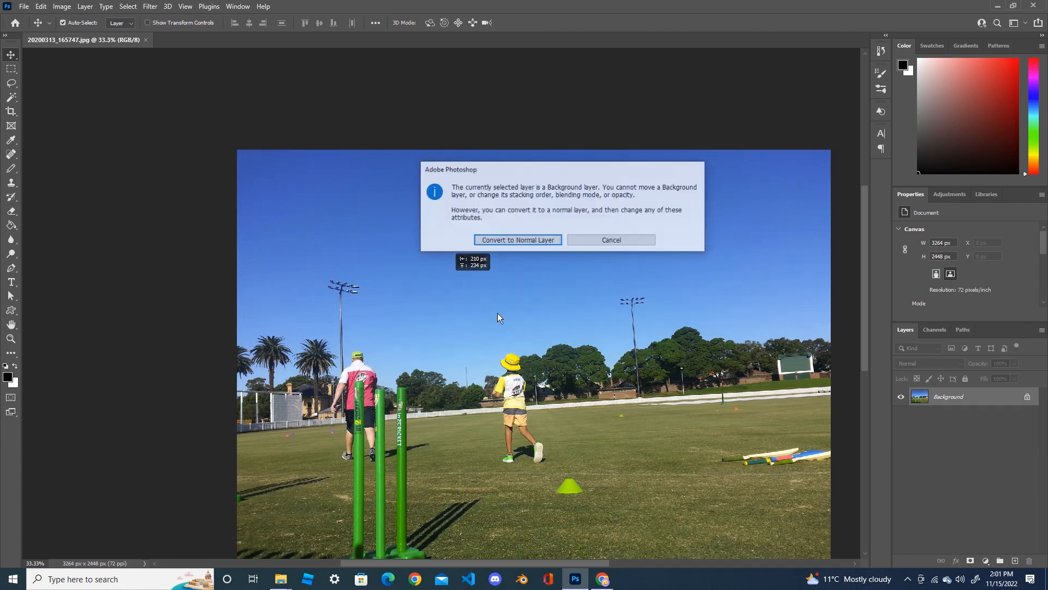
left_click(612, 239)
left_click_drag(866, 225, 869, 270)
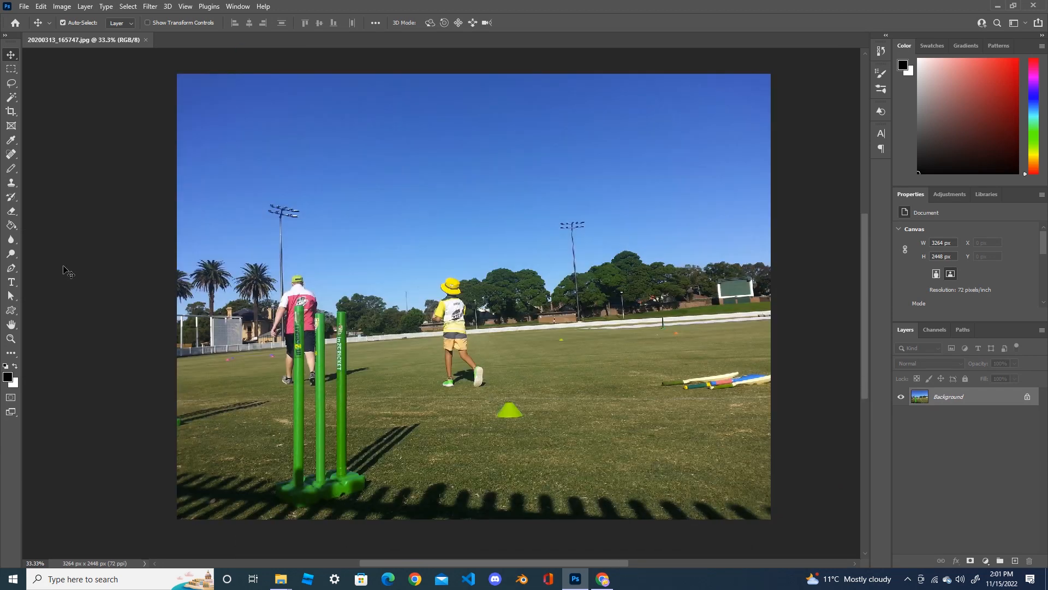
Extend the canvas evenly on all four sides to about 3500 × 2690 px with the Crop tool, forming a white border around the photo
key("c")
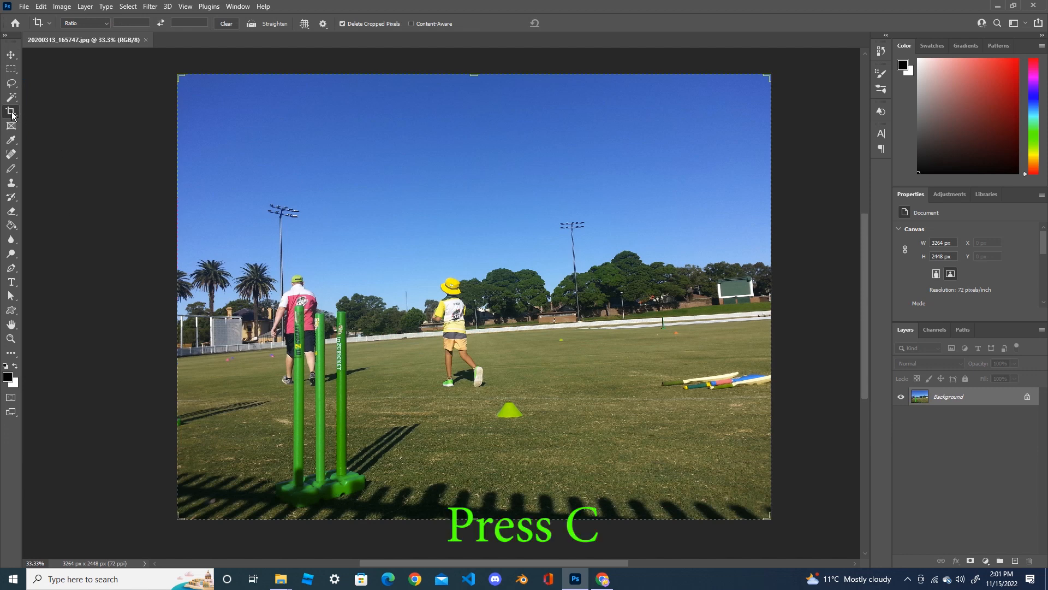
left_click(458, 293)
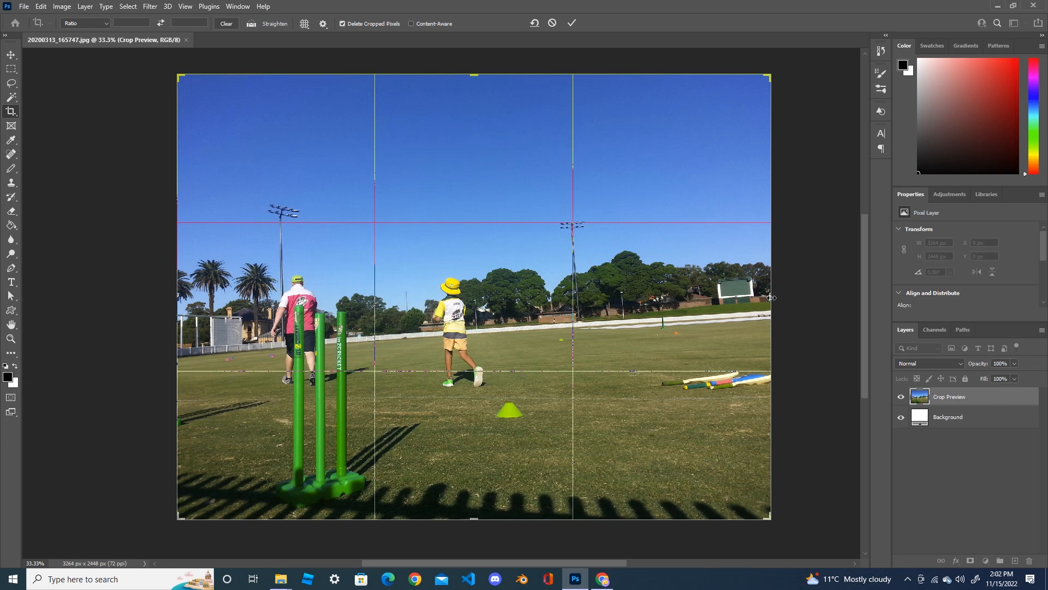
left_click_drag(771, 297, 787, 298)
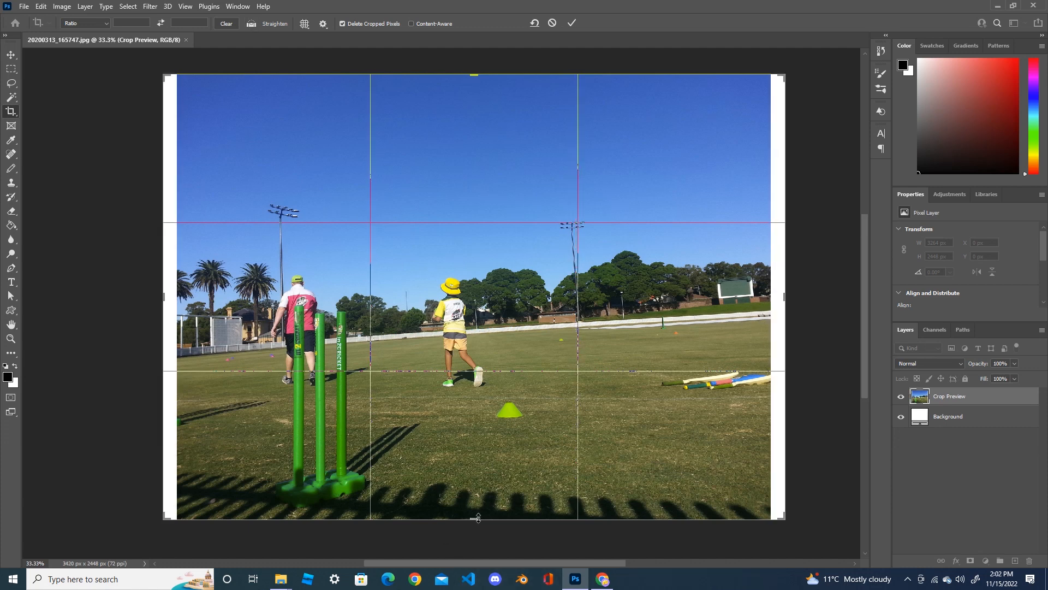
left_click_drag(475, 519, 475, 529)
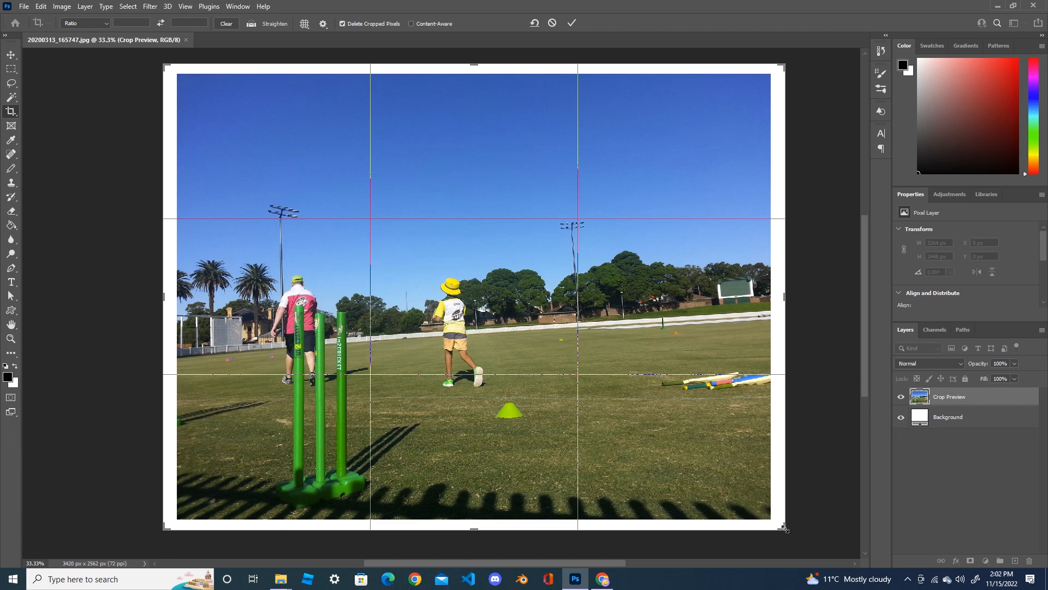
left_click_drag(784, 528, 794, 540)
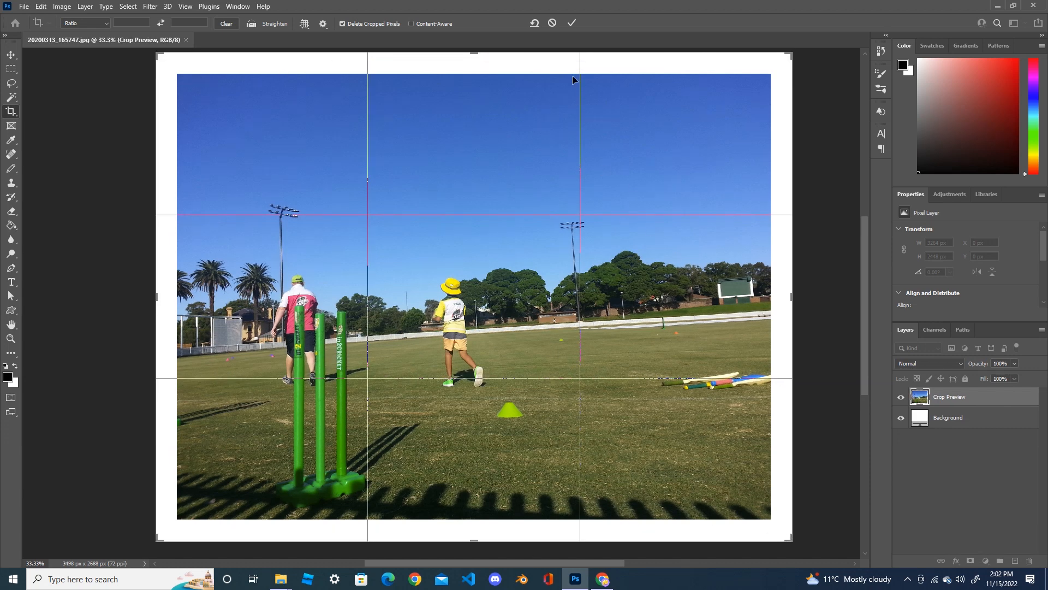
left_click(572, 22)
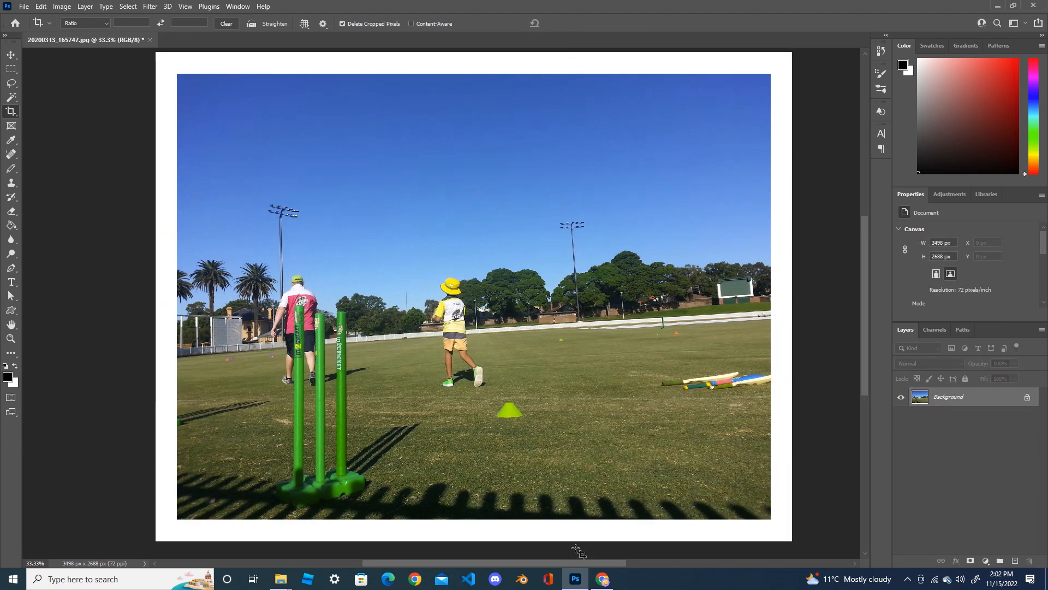
Swap the crop box on the bordered photo to portrait orientation and back to landscape
mouse_move(578, 584)
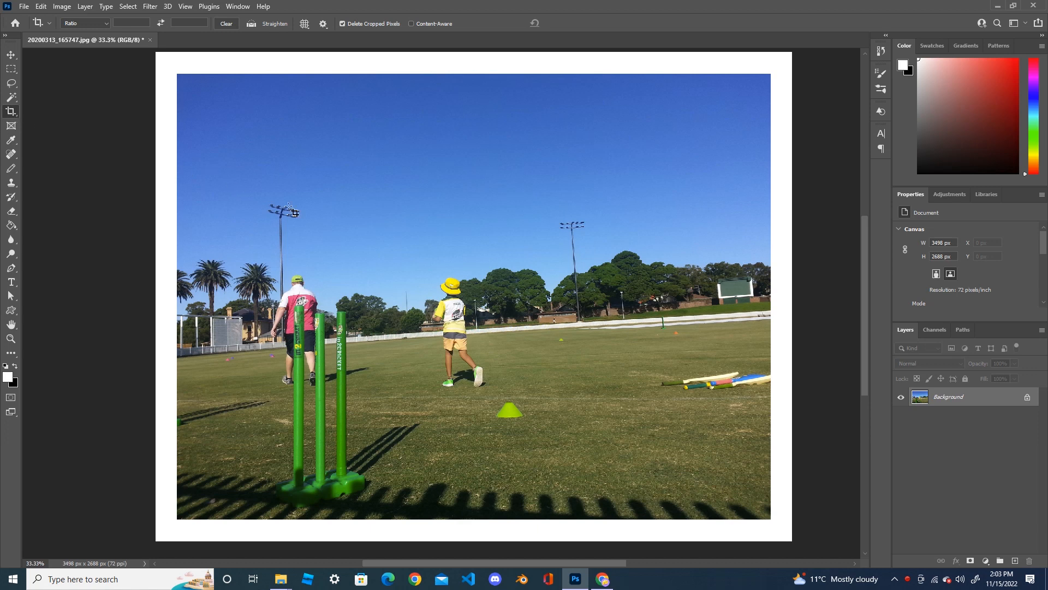
left_click(313, 220)
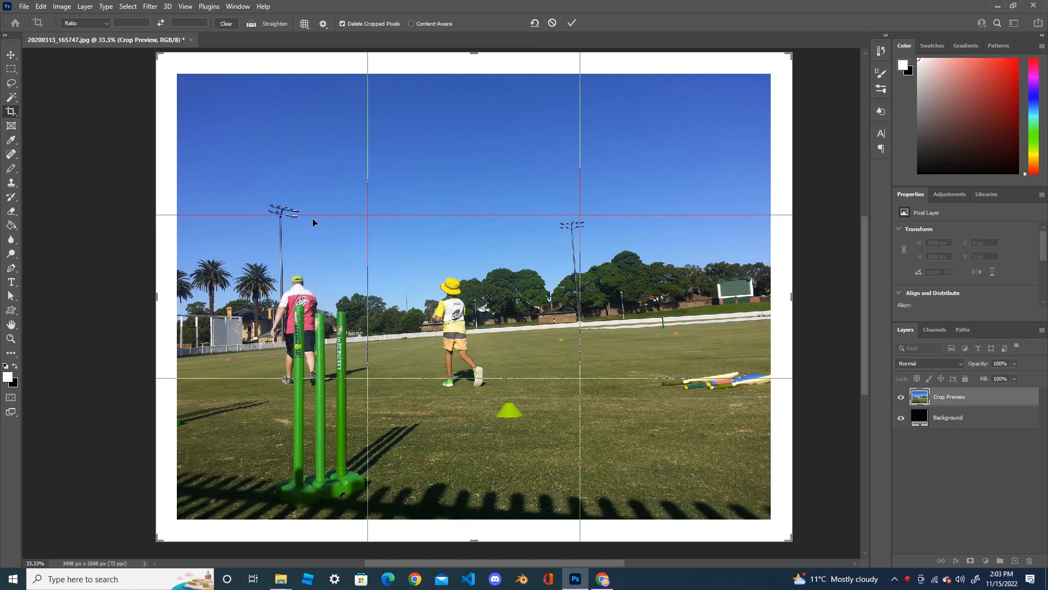
key("x")
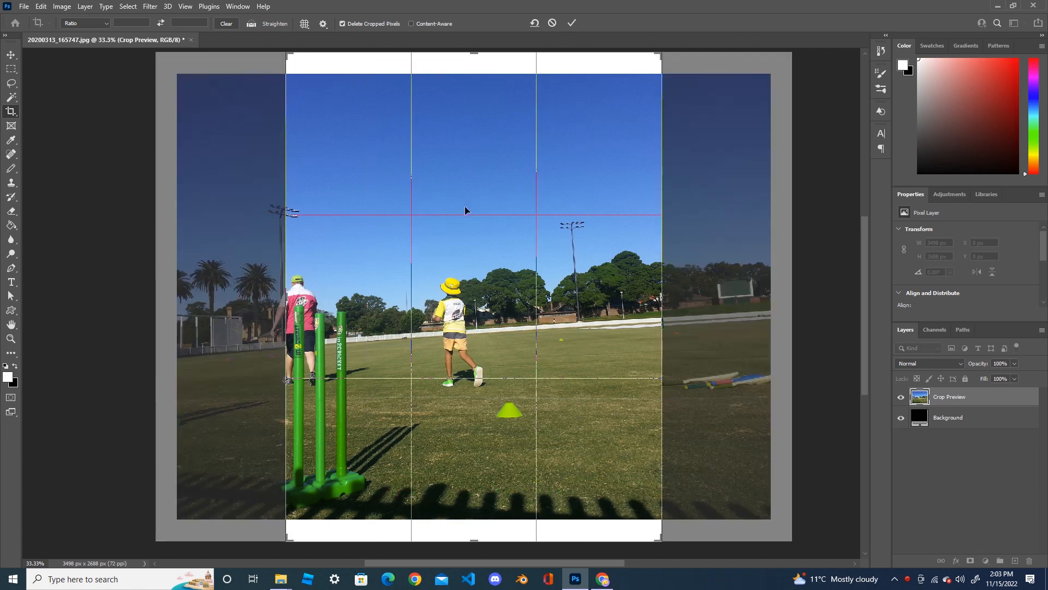
key("x")
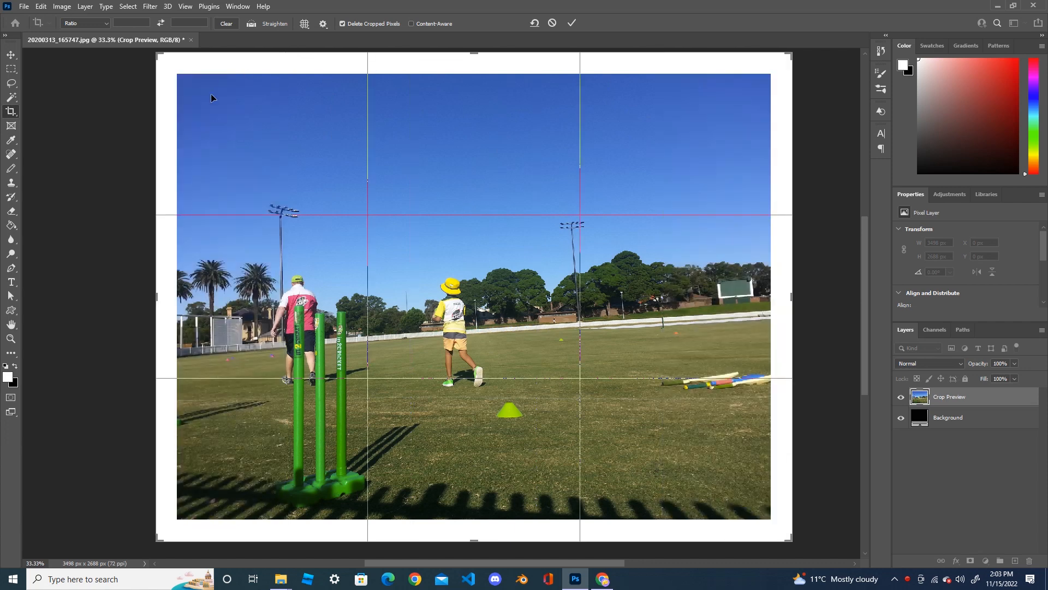
left_click(572, 23)
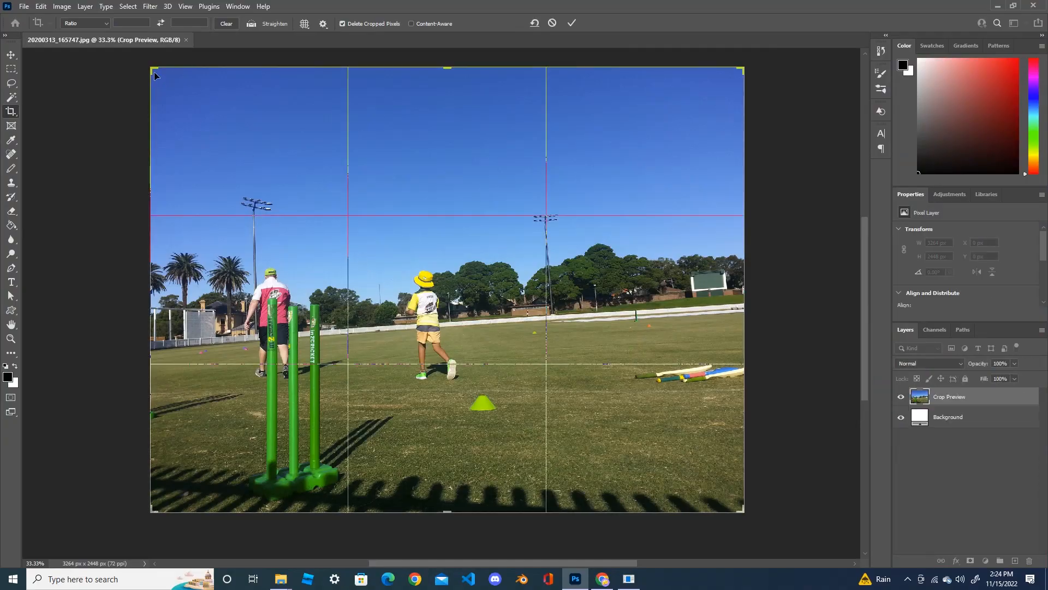
Crop the photo symmetrically about its centre to about 2480 × 1370 px, and undo that crop
left_click_drag(152, 69, 224, 166)
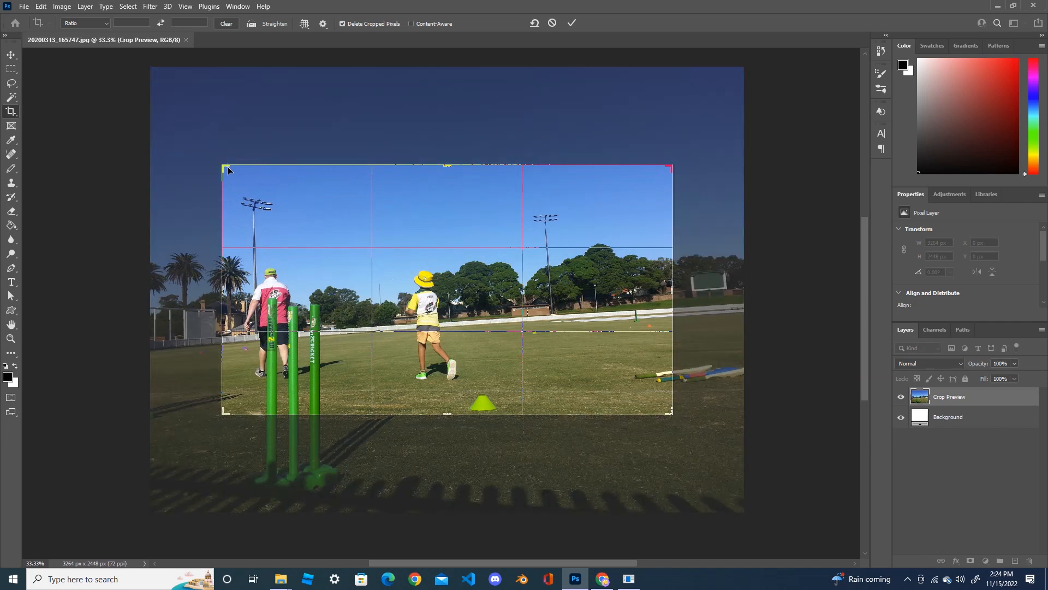
left_click(575, 22)
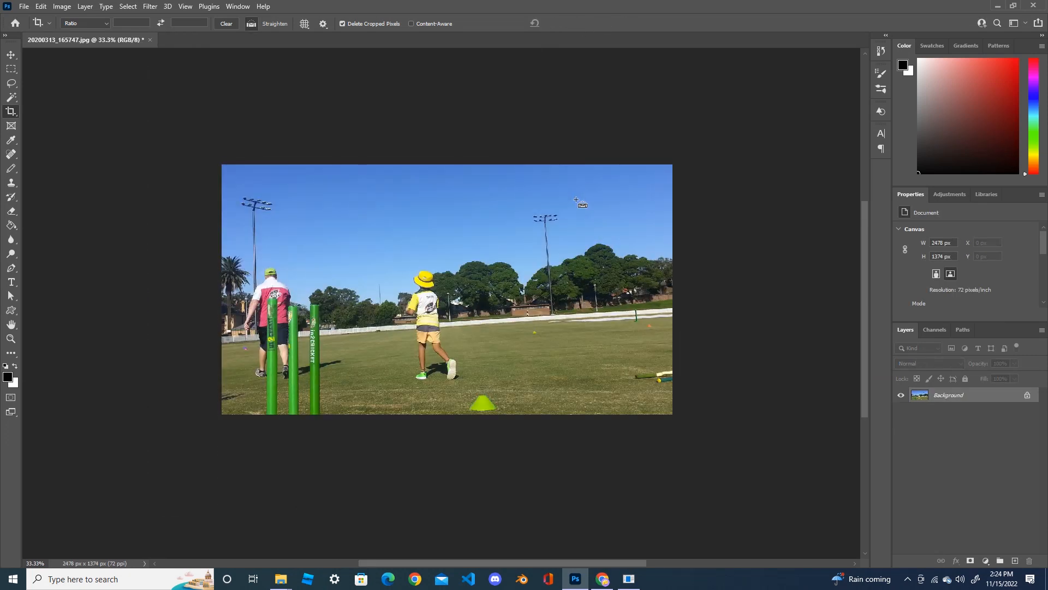
key("ctrl+z")
scroll(580, 204, "down", 4)
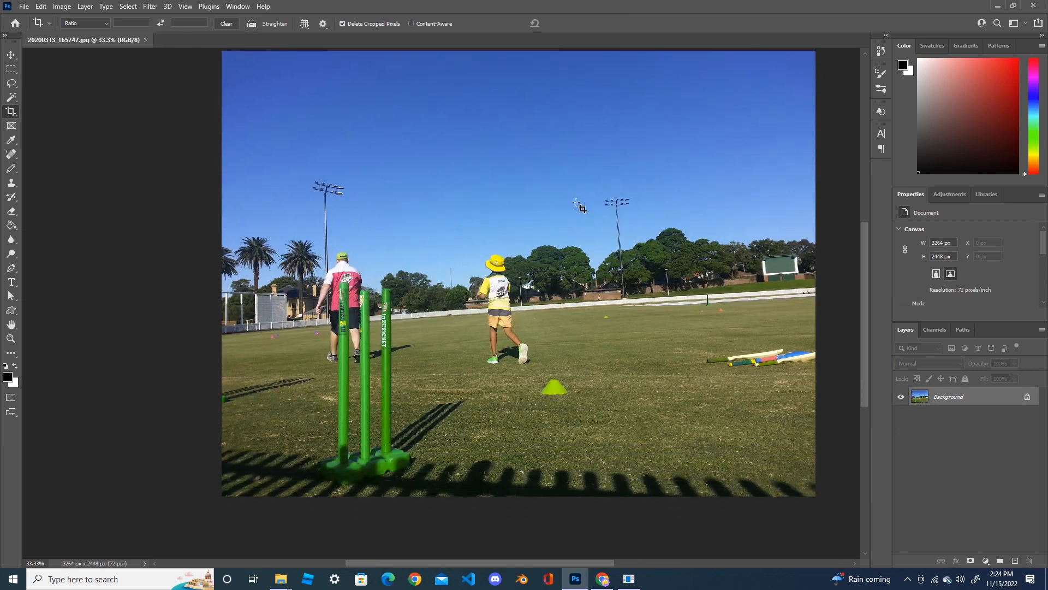
Set a smaller centred crop box and reposition the photo inside it so both players and both light poles are framed
left_click(11, 113)
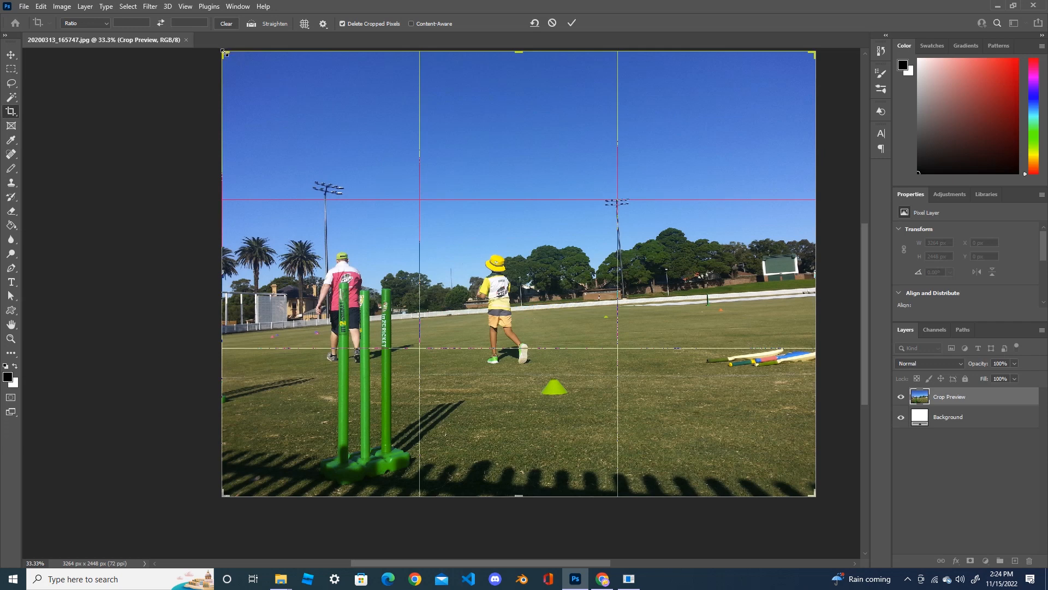
left_click_drag(225, 52, 275, 137)
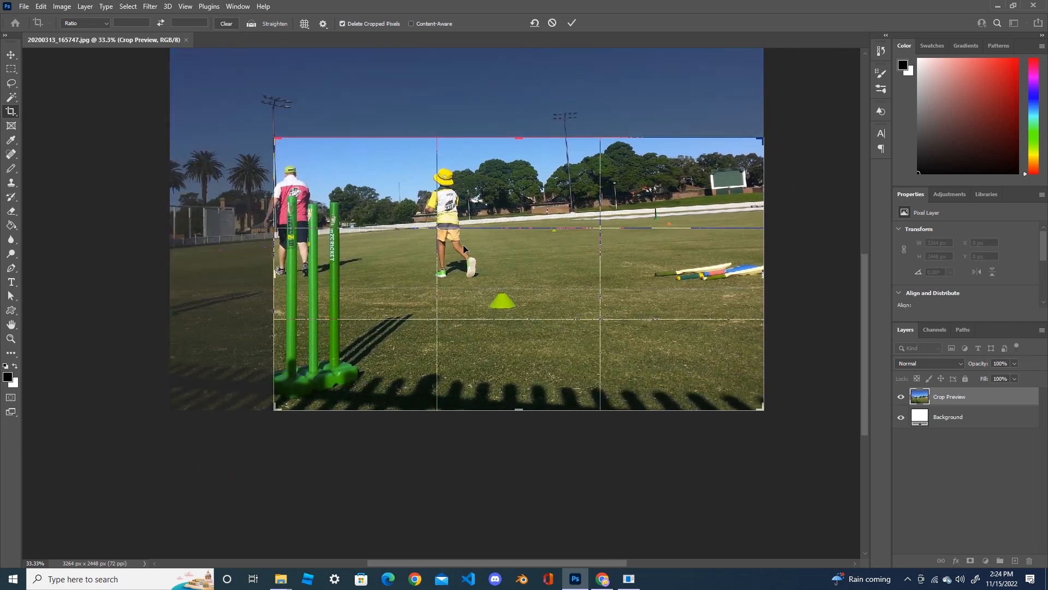
mouse_move(463, 248)
left_mouse_down()
mouse_move(438, 248)
mouse_move(471, 249)
left_mouse_up()
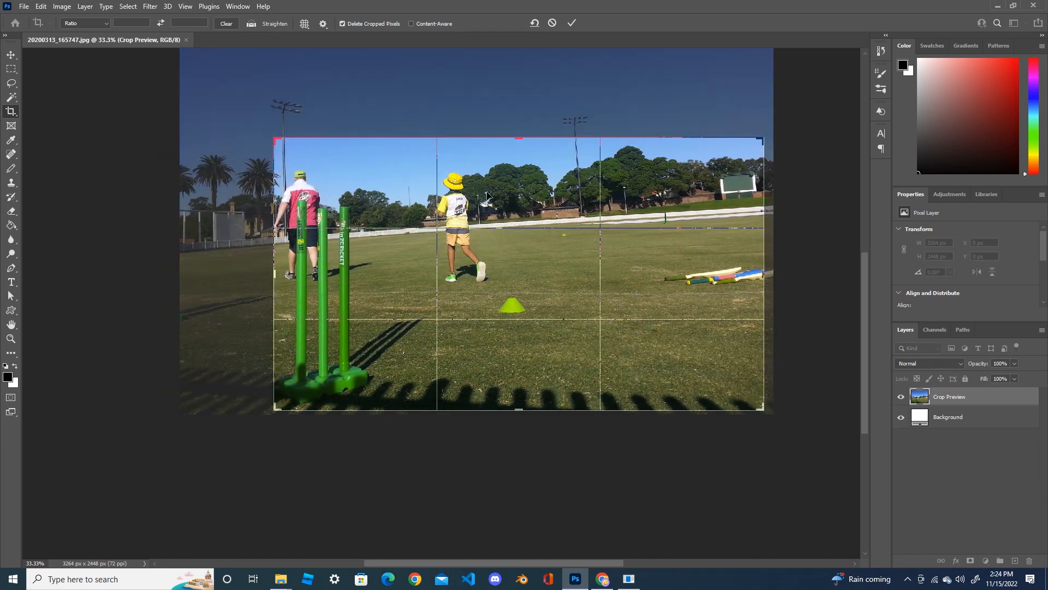
left_click_drag(488, 195, 533, 298)
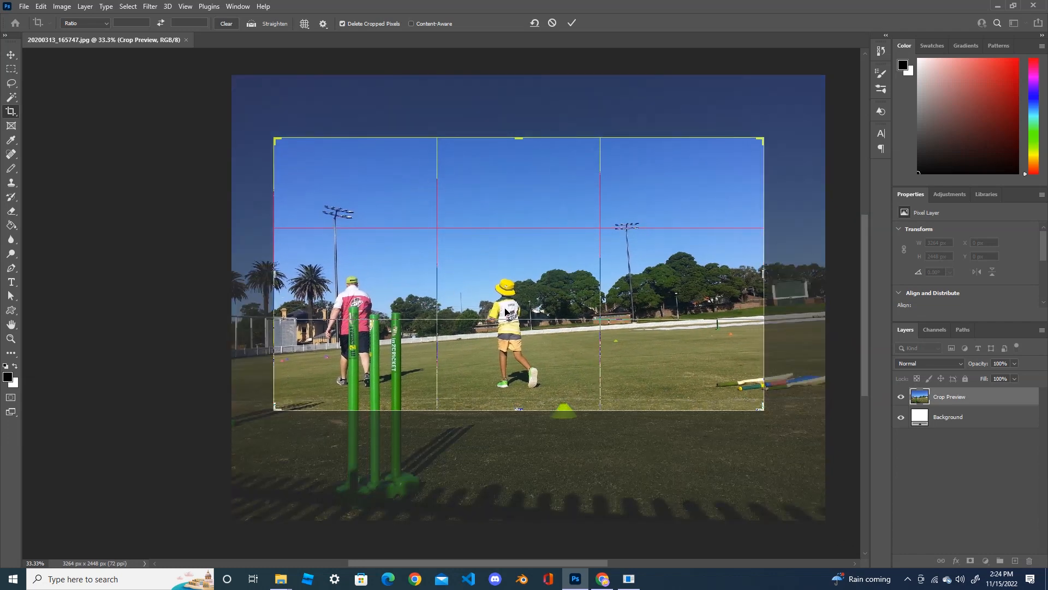
Switch the crop to Classic Mode and move the crop box itself lower over the players
key("p")
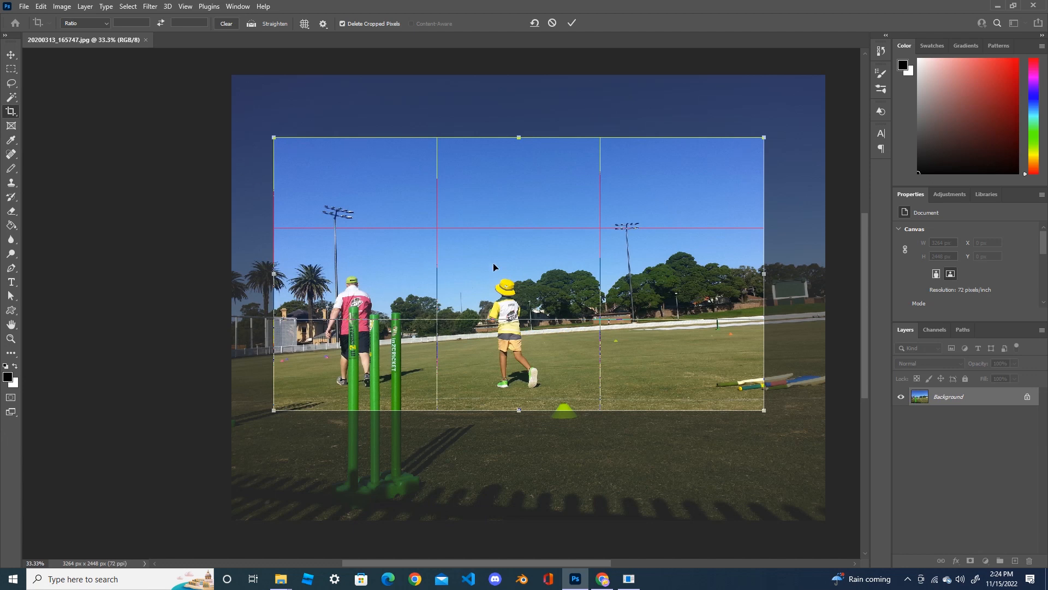
left_click_drag(493, 267, 506, 308)
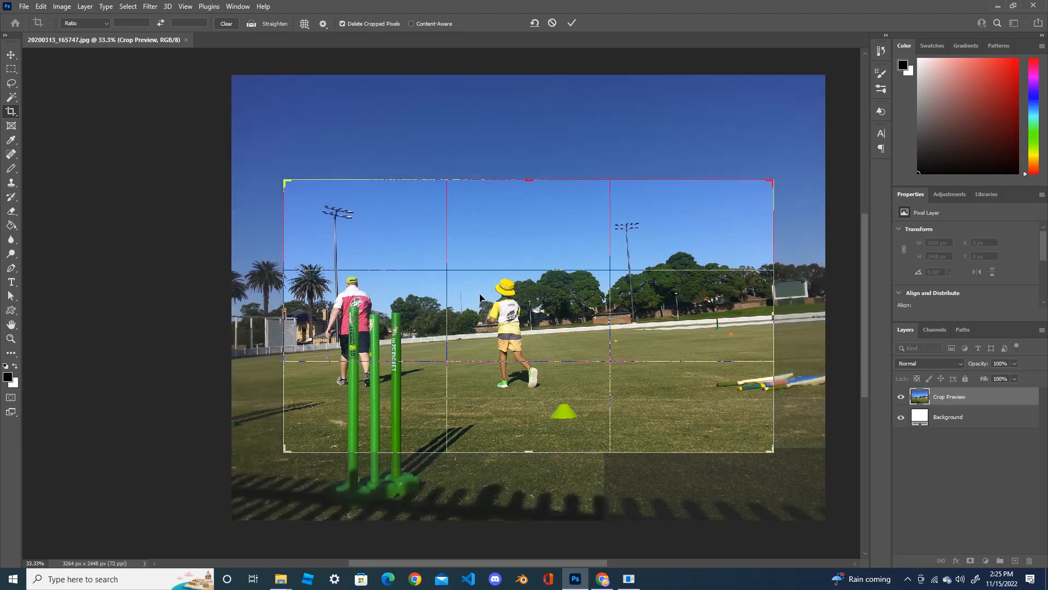
mouse_move(480, 297)
left_mouse_down()
mouse_move(528, 308)
mouse_move(437, 310)
mouse_move(429, 269)
mouse_move(467, 263)
mouse_move(469, 319)
mouse_move(488, 326)
mouse_move(478, 306)
left_mouse_up()
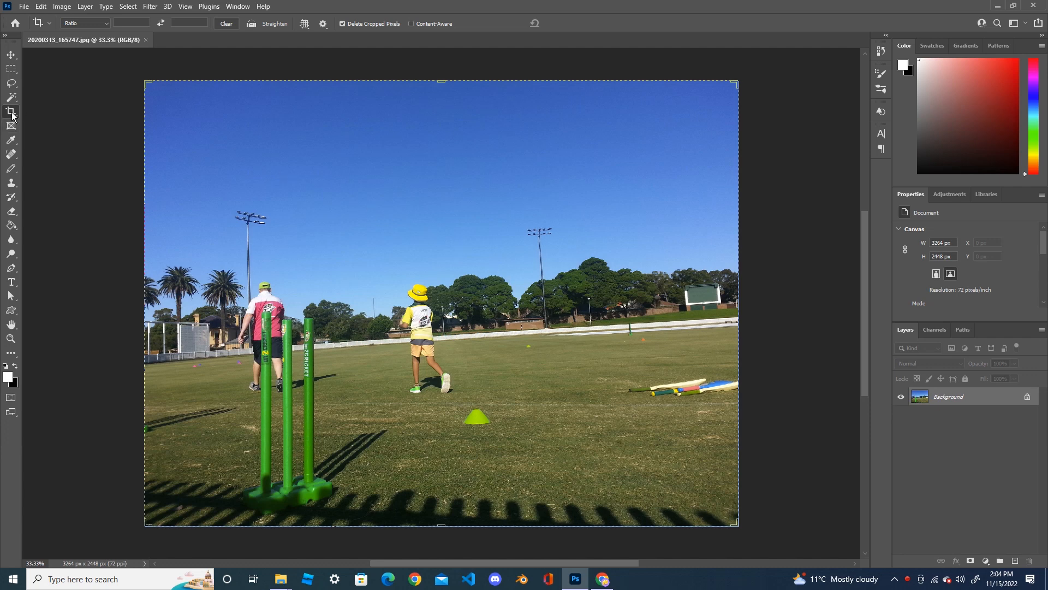
Set a centred crop box of about 2390 × 1470 px around the players and shift the photo slightly rightward within it
left_click(152, 89)
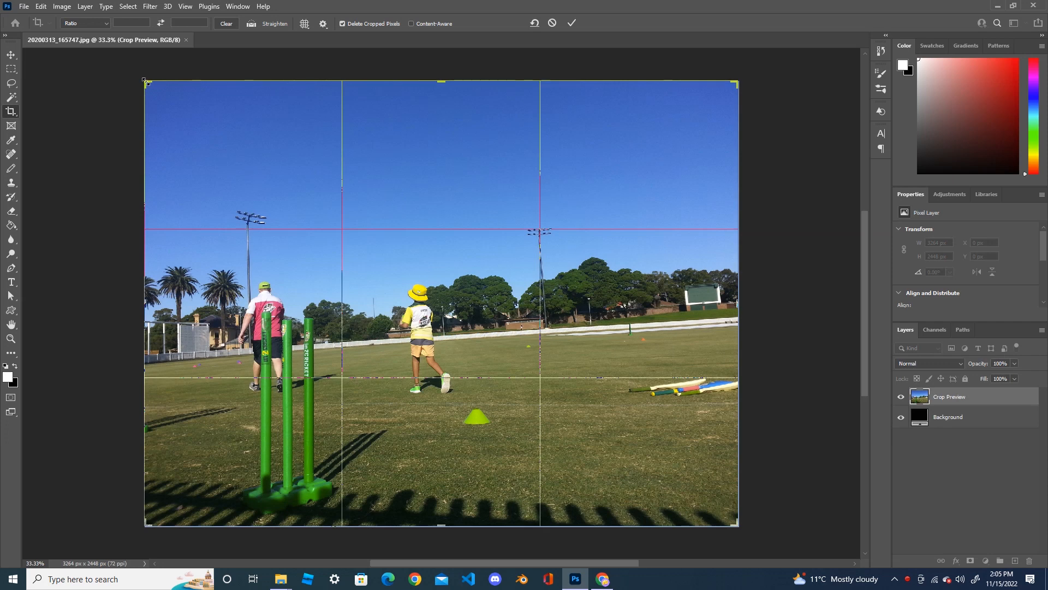
left_click_drag(145, 80, 223, 169)
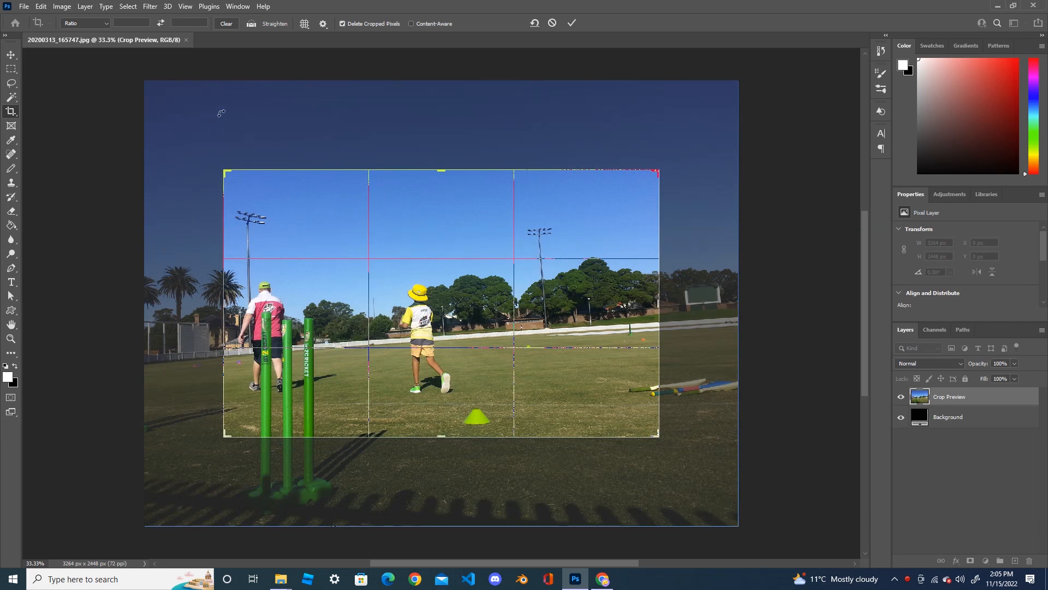
left_click_drag(498, 325, 522, 323)
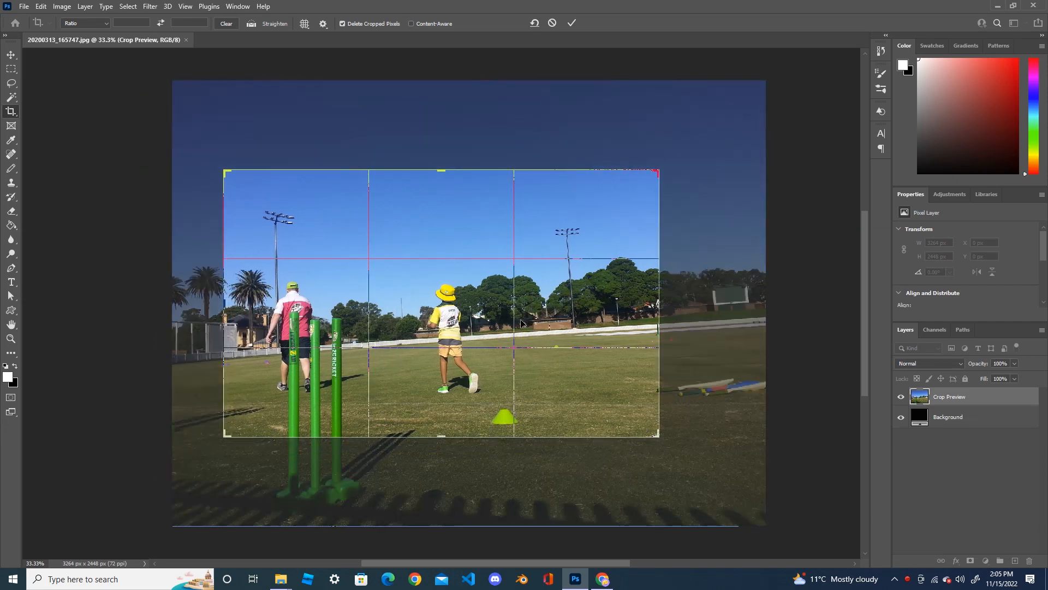
Hide the area outside the crop box to preview the crop, and show it again
key("h")
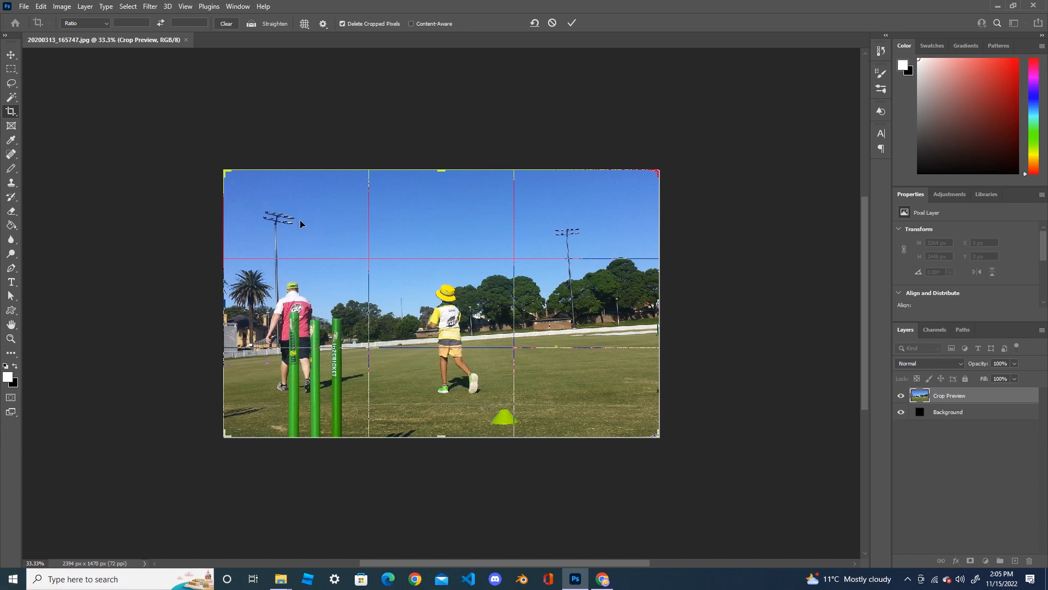
key("h")
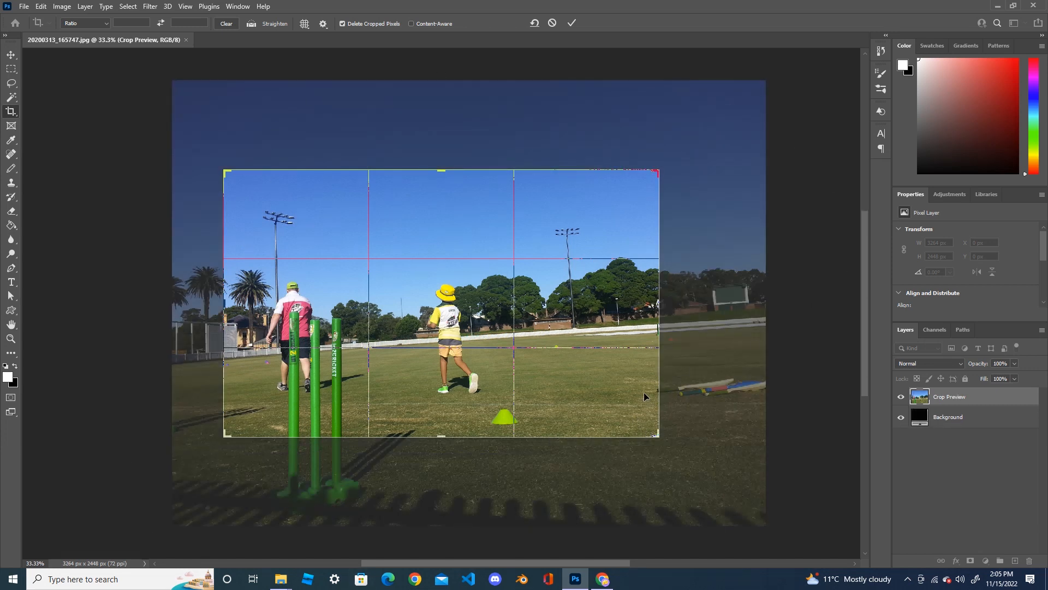
Apply the crop framed around the two players and light poles
left_click(573, 23)
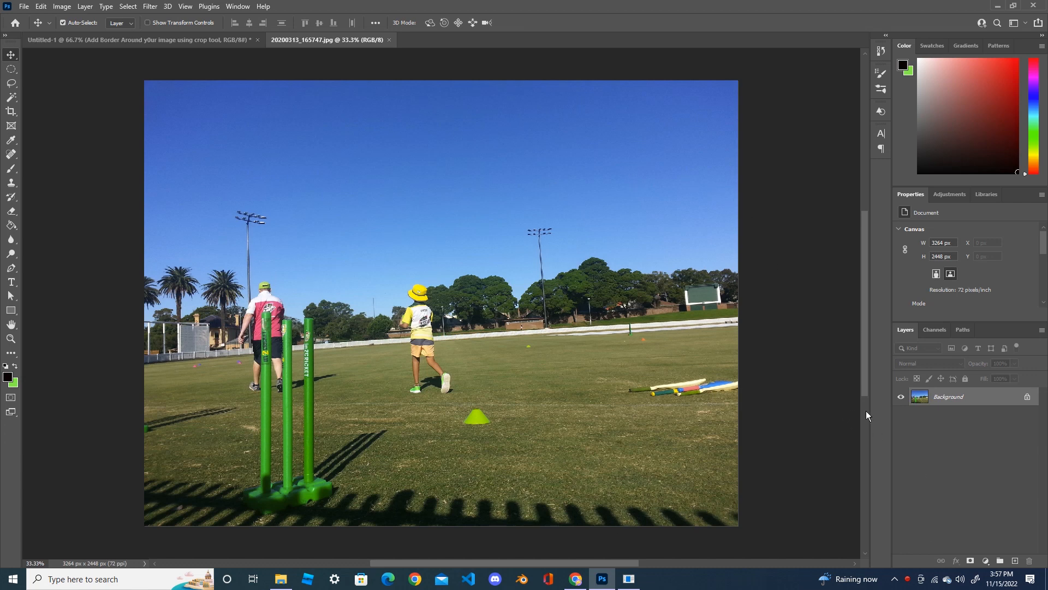
Duplicate the Background layer and extend the crop box outward beyond the photo's edges to add a border
left_click_drag(1006, 396, 1015, 561)
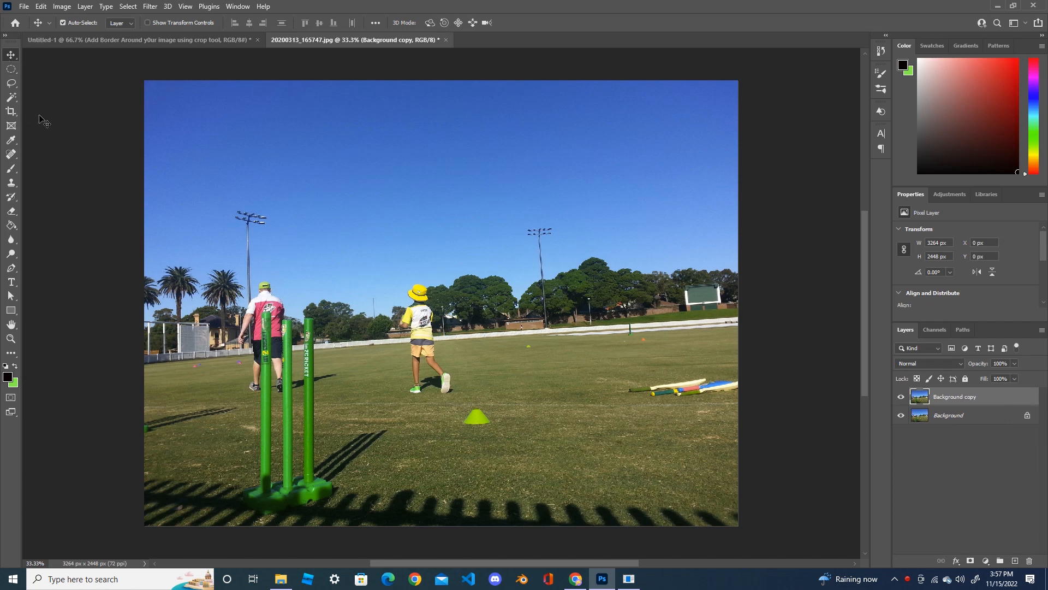
key("c")
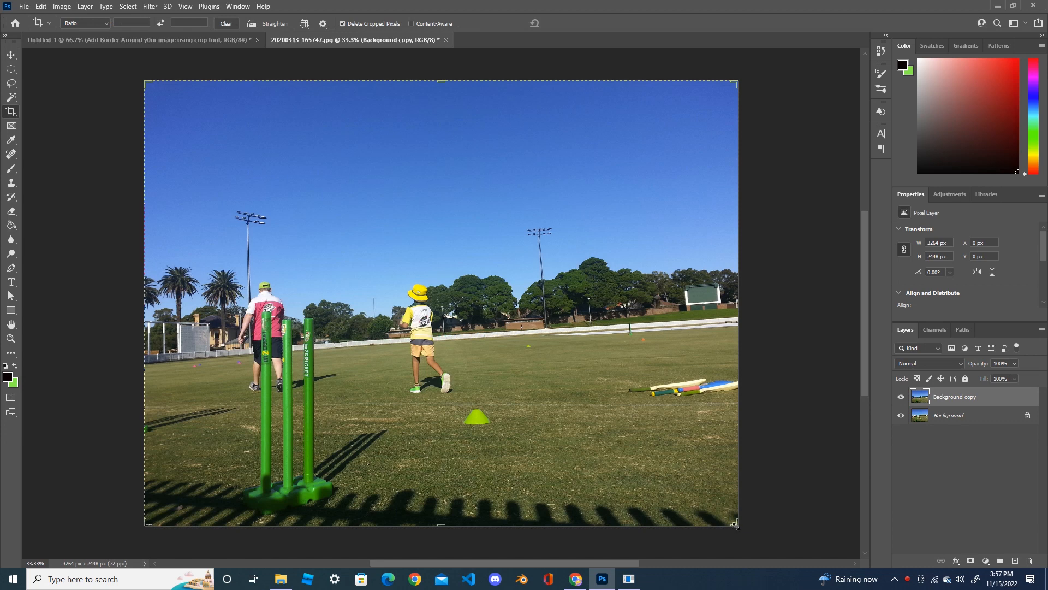
left_click_drag(737, 524, 761, 548)
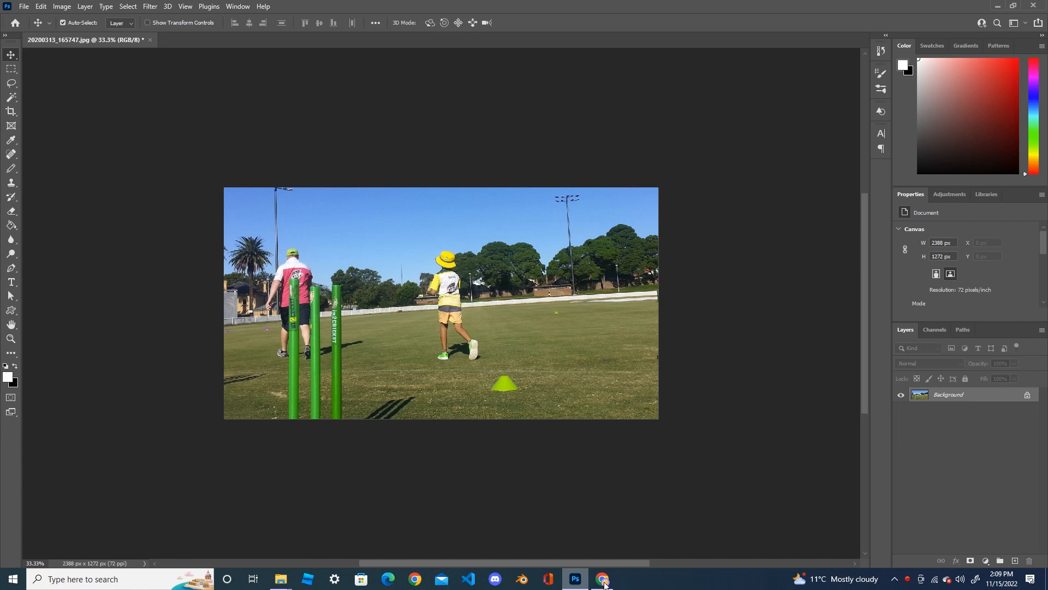
Straighten the cropped photo along the white boundary line behind the players and apply the straightened crop
left_click(11, 111)
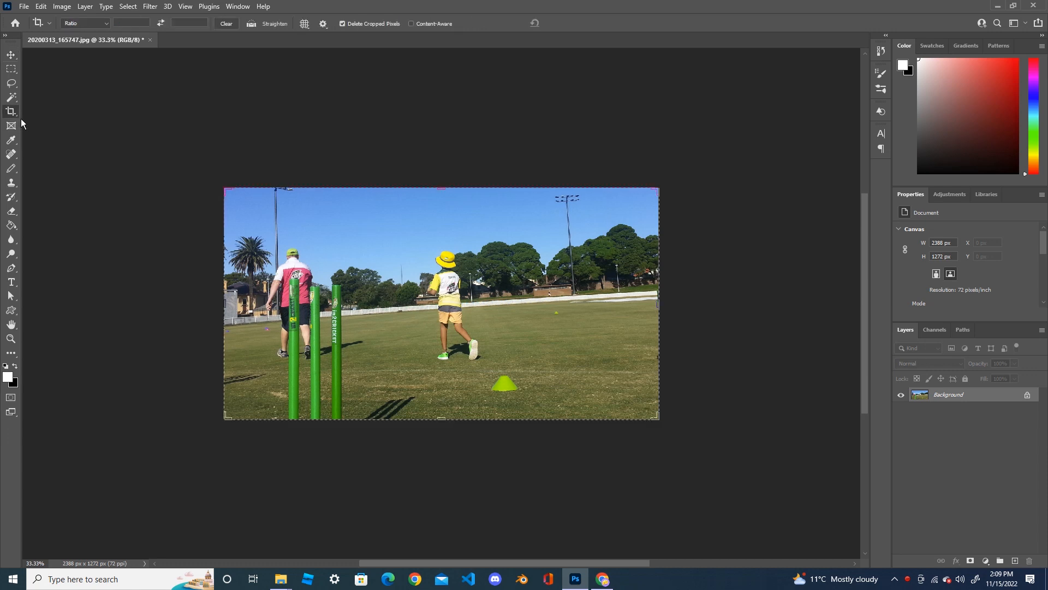
left_click(267, 25)
left_click_drag(370, 308, 379, 308)
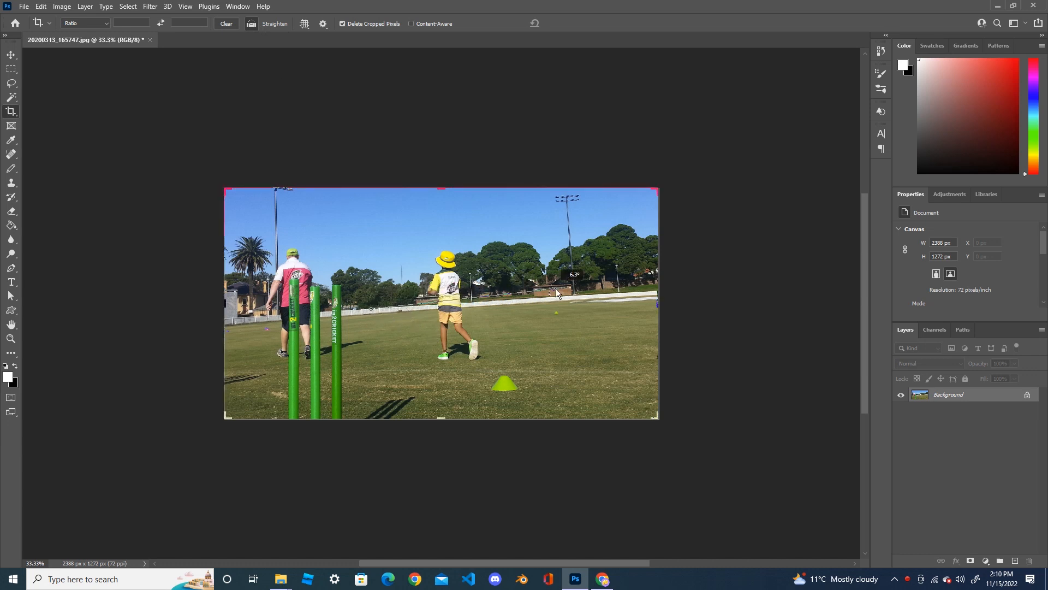
left_click_drag(556, 288, 621, 293)
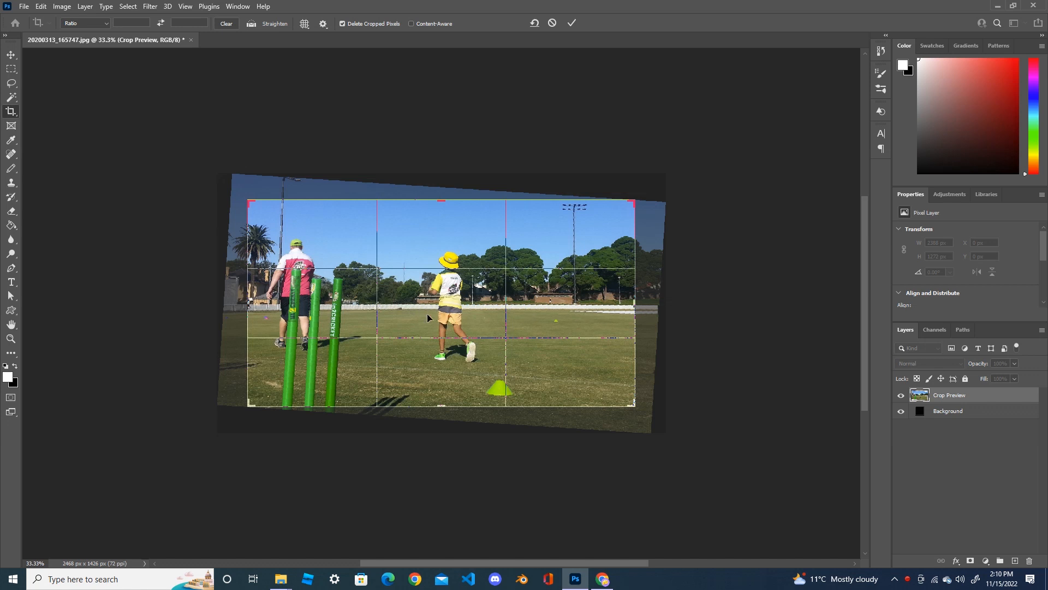
left_click(572, 22)
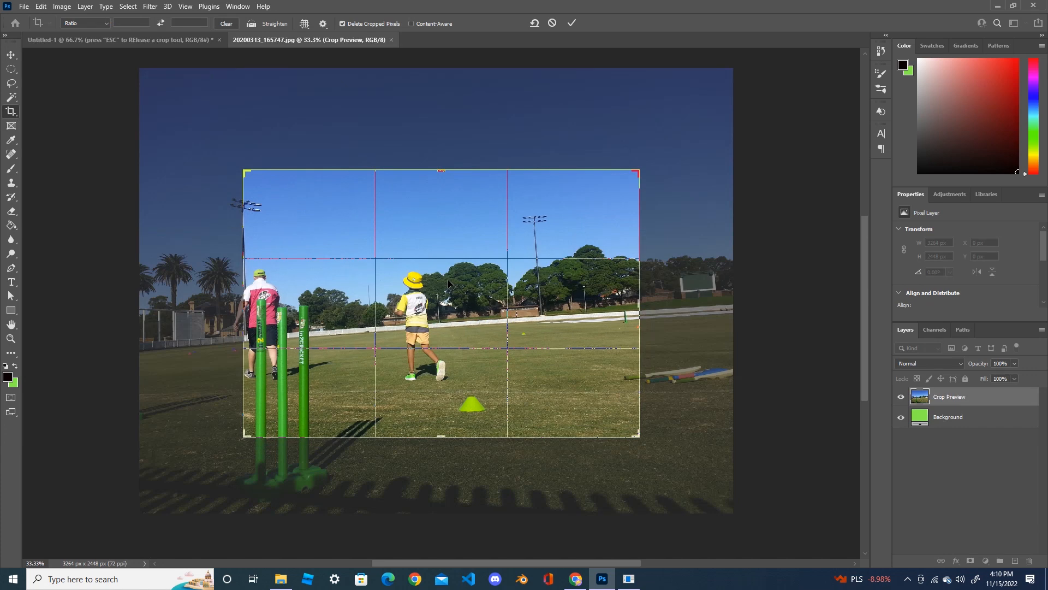
Crop the photo to 2179 × 1471 px after shifting it rightward and slightly upward within the crop box, and undo the crop
mouse_move(445, 307)
left_mouse_down()
mouse_move(465, 309)
mouse_move(453, 287)
mouse_move(469, 284)
mouse_move(468, 301)
left_mouse_up()
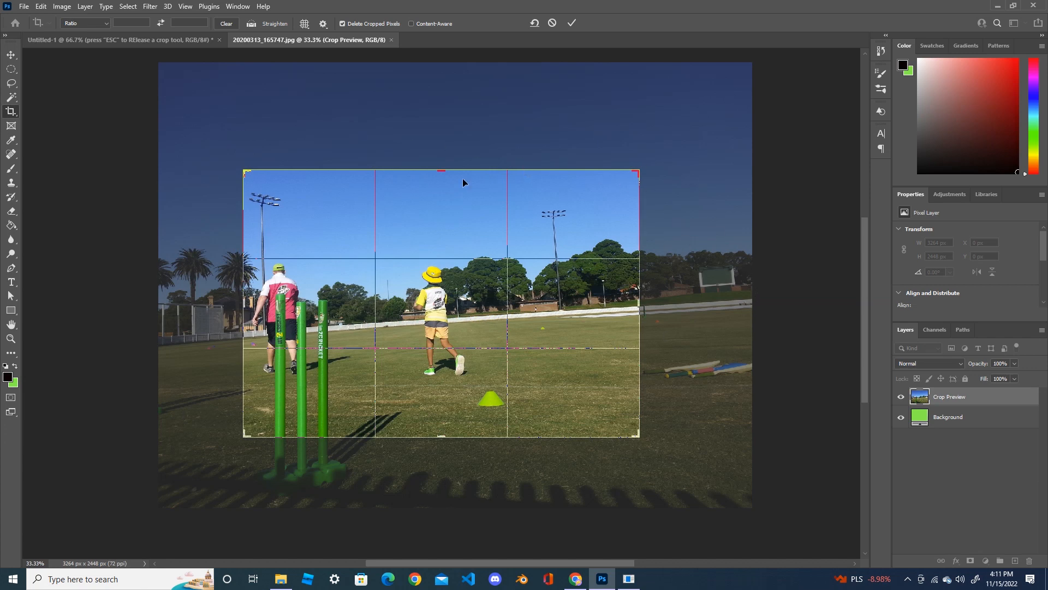
key("Return")
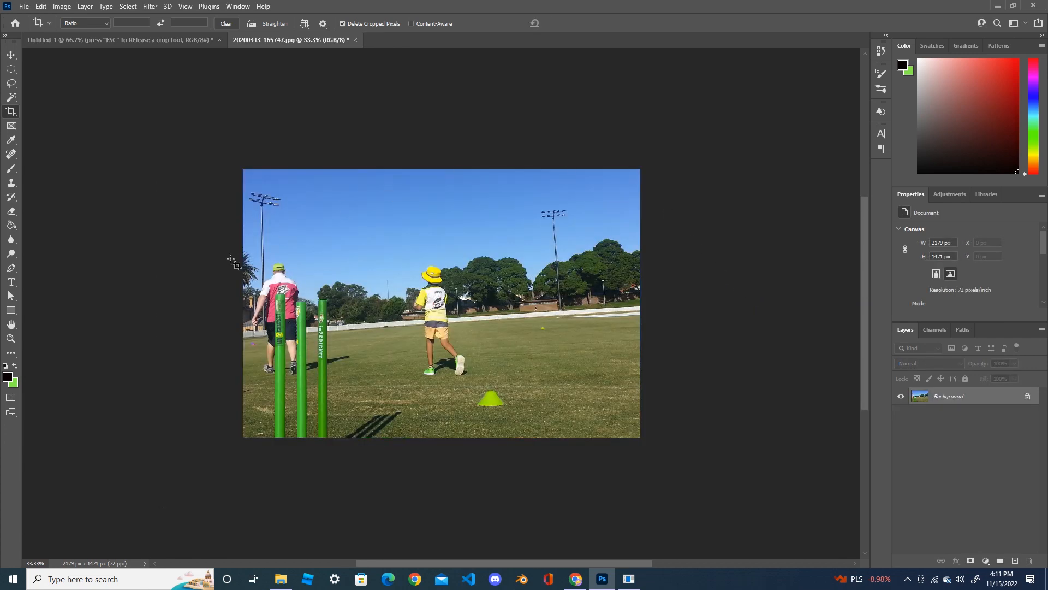
key("ctrl+z")
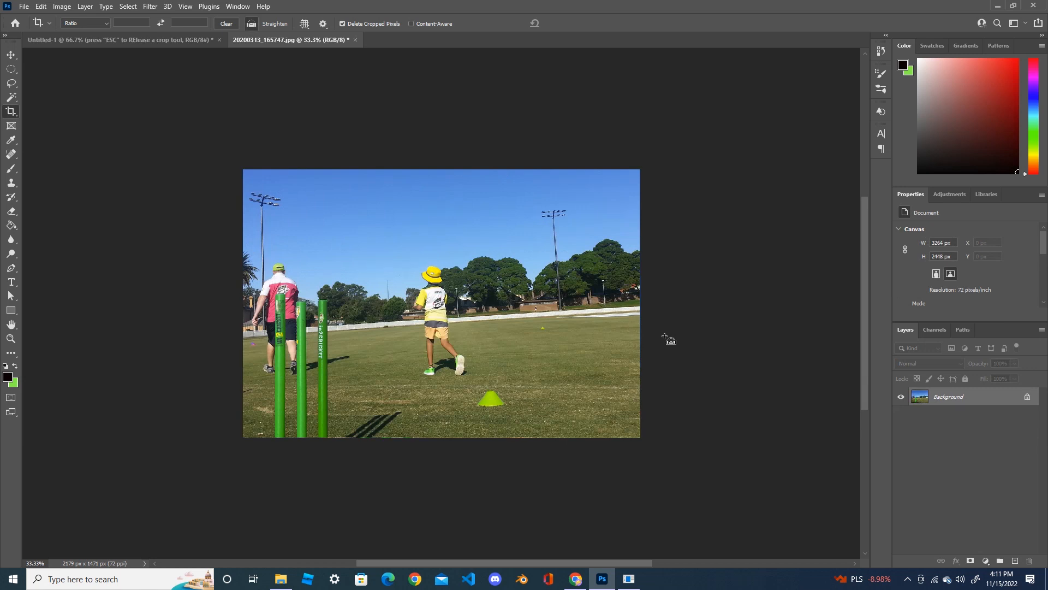
Set a smaller crop box, reposition the photo so both players and light poles are framed, and cancel the crop
scroll(869, 277, "down", 4)
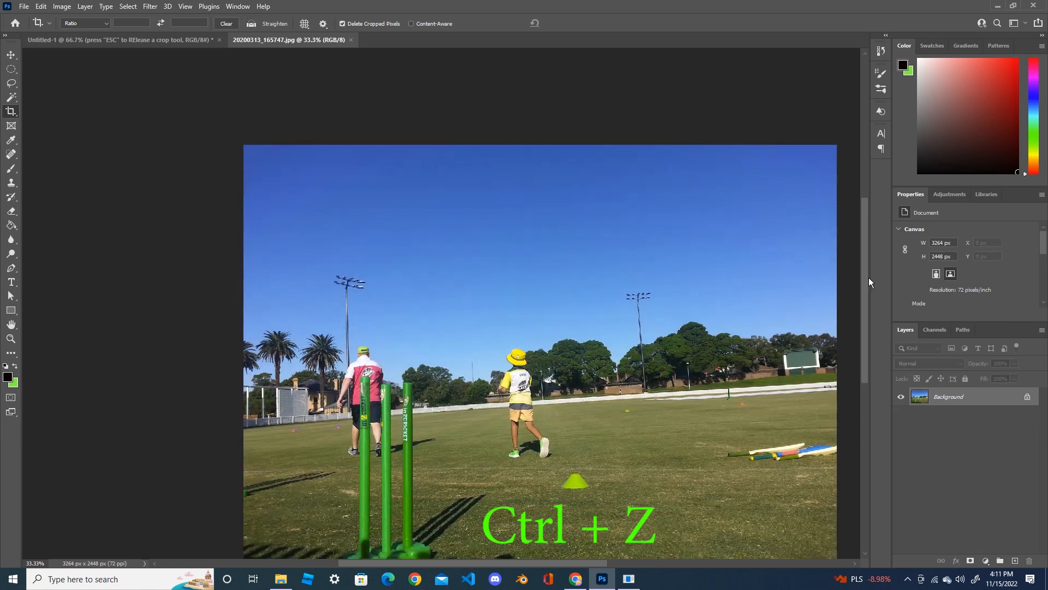
left_click_drag(487, 564, 519, 565)
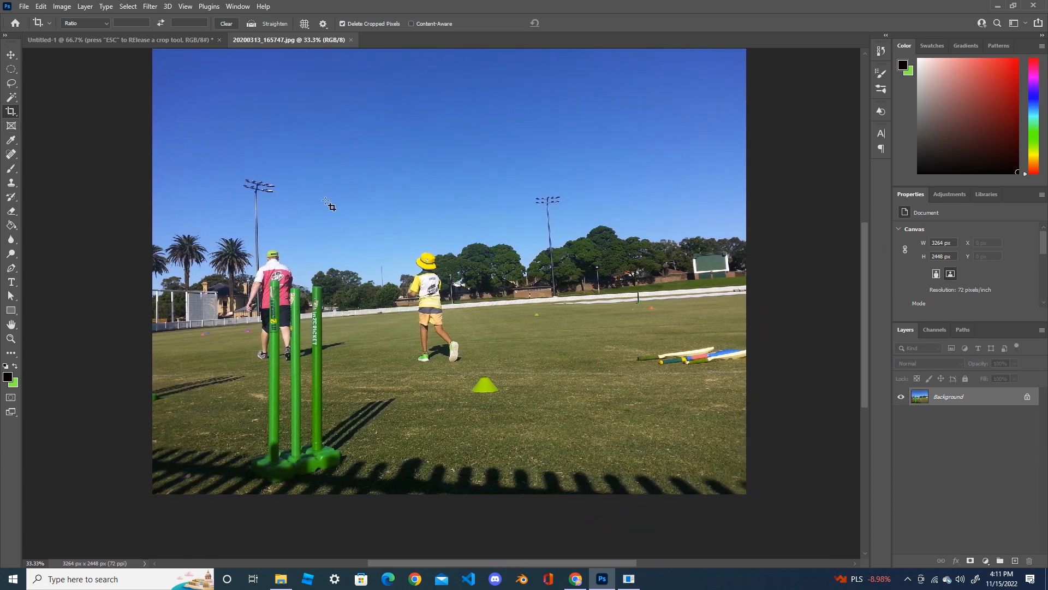
left_click_drag(863, 273, 864, 265)
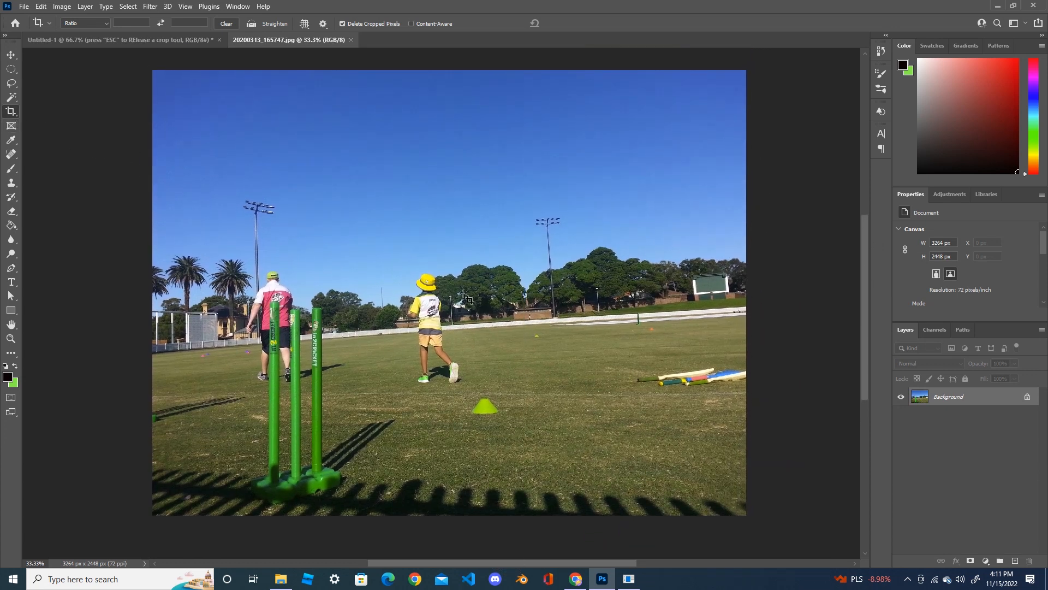
left_click(283, 159)
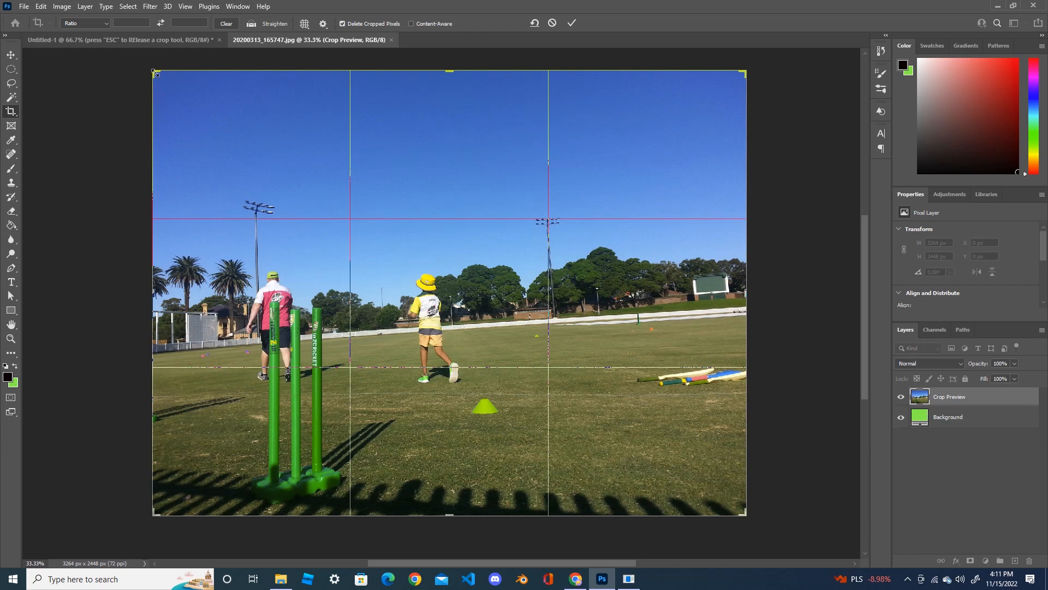
left_click_drag(157, 74, 228, 155)
mouse_move(554, 348)
left_mouse_down()
mouse_move(459, 270)
mouse_move(549, 336)
left_mouse_up()
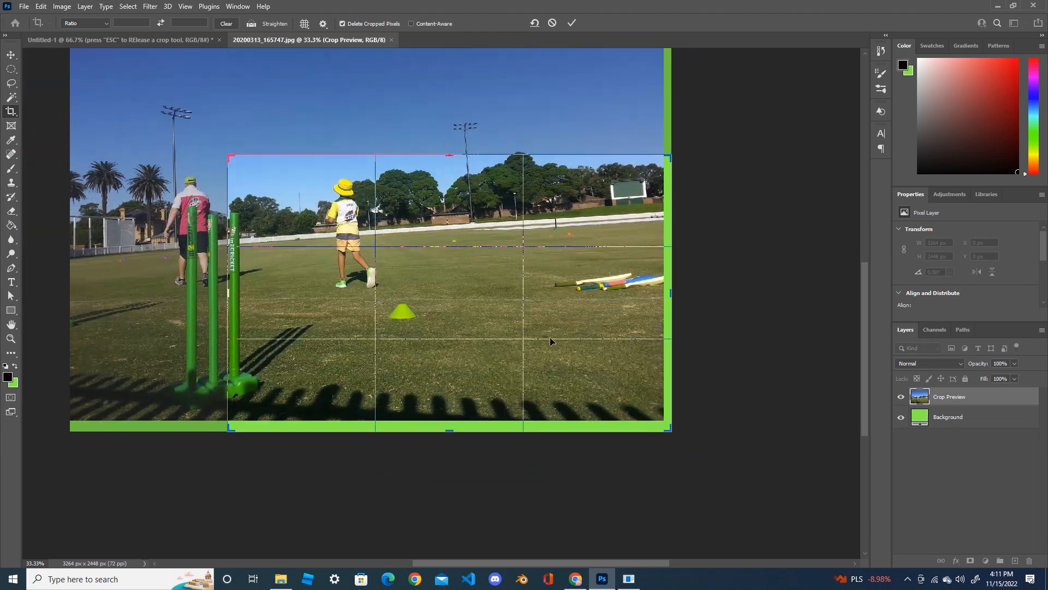
scroll(868, 338, "up", 3)
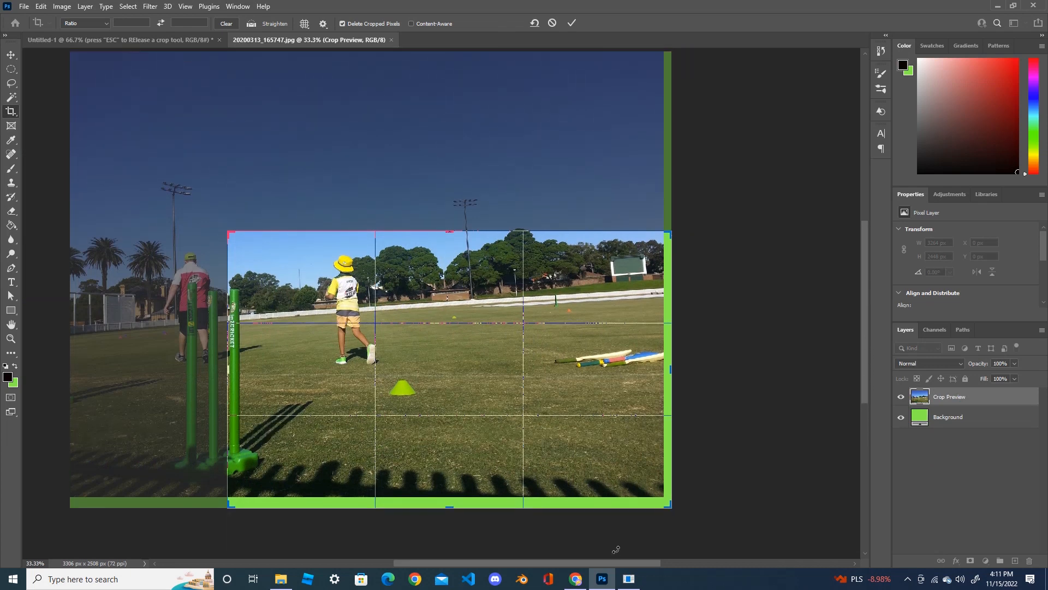
left_click_drag(608, 562, 595, 563)
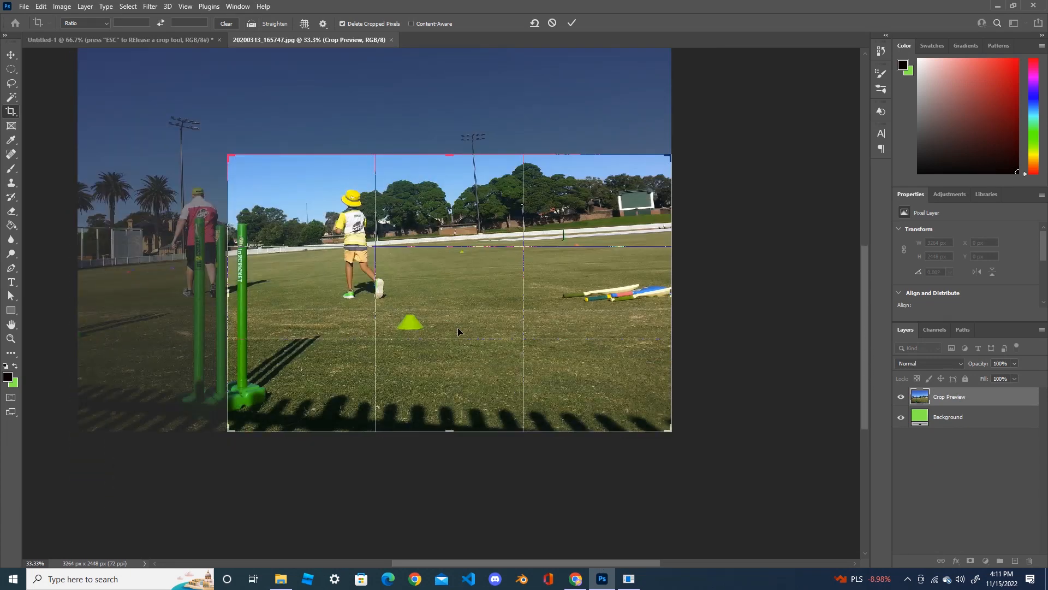
left_click_drag(457, 327, 536, 407)
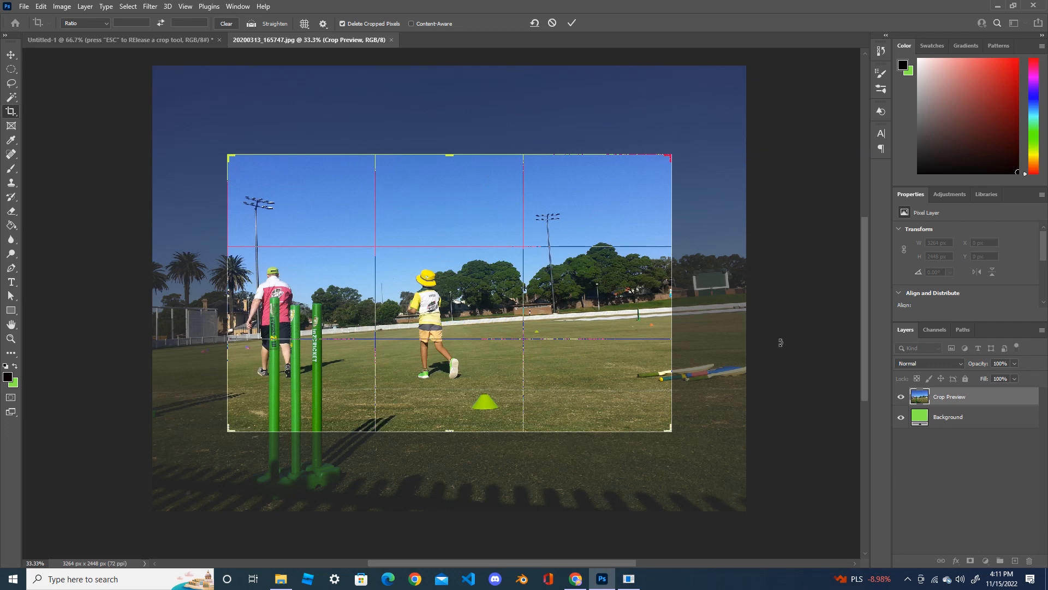
key("Escape")
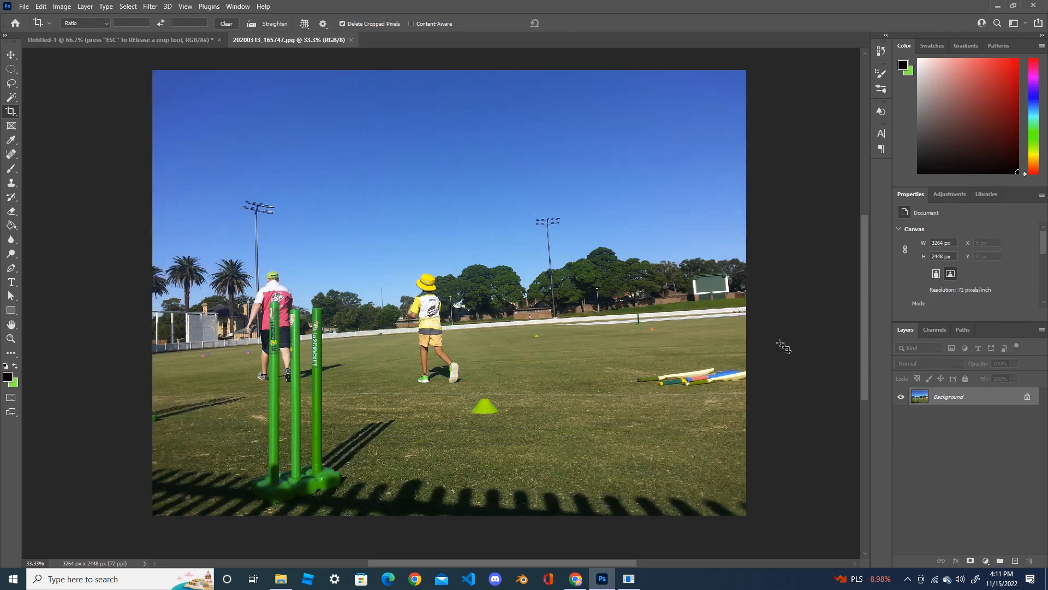